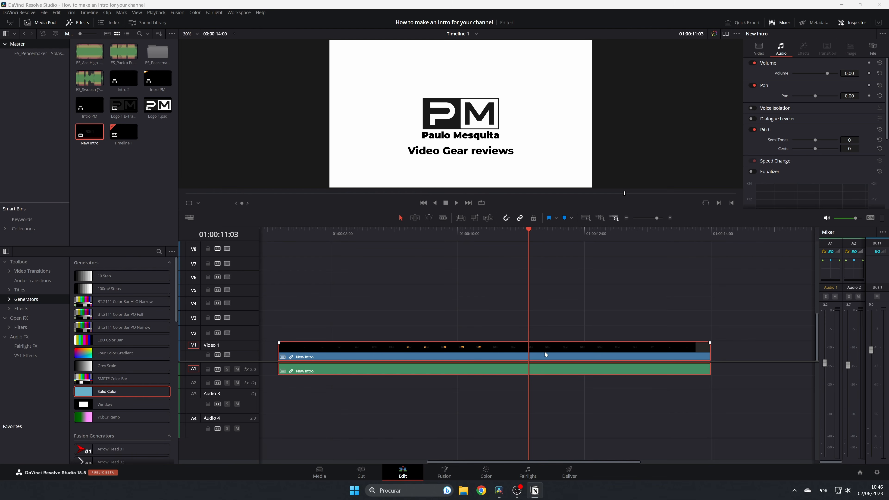
# Decompose the New Intro compound clip in place and increase the height of the audio tracks.
pyautogui.rightClick(557, 349)
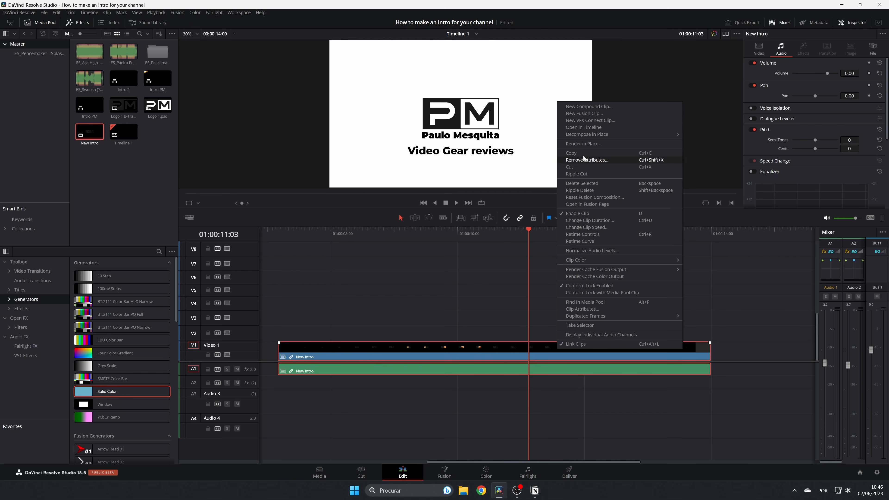
pyautogui.moveTo(586, 134)
pyautogui.click(698, 132)
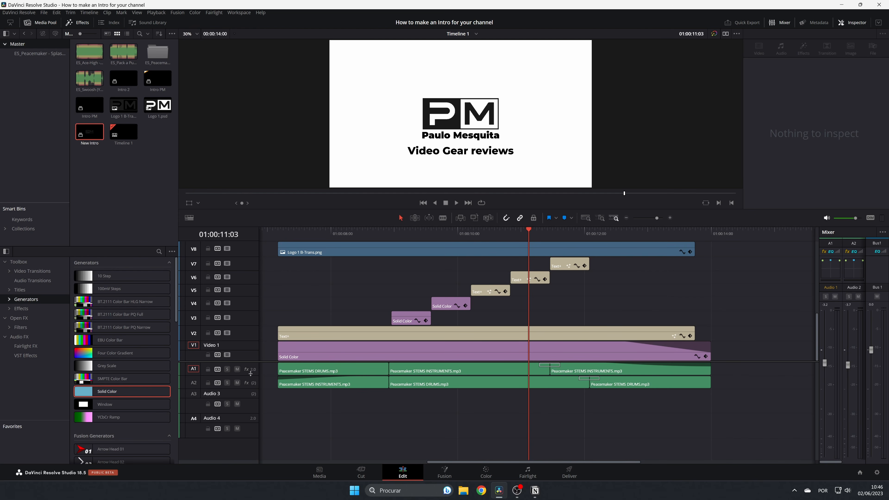
pyautogui.moveTo(251, 373); pyautogui.dragTo(255, 406)
pyautogui.press('Right')
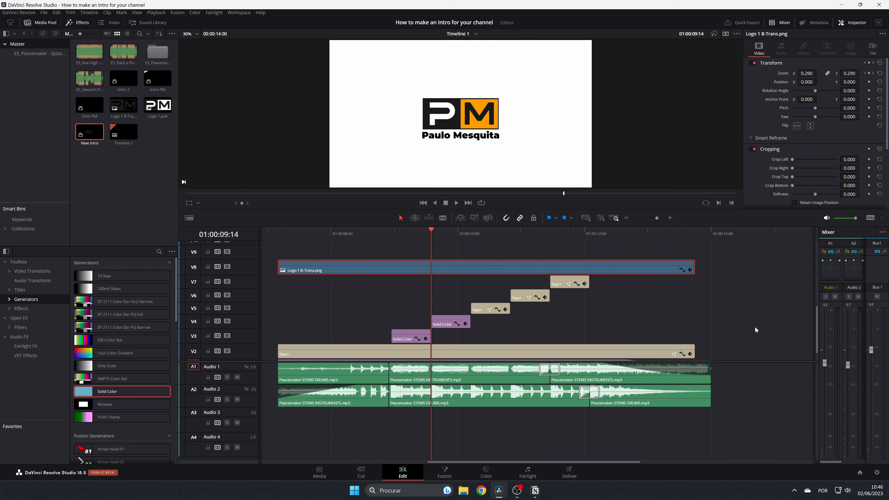
# Delete all the clips on the video tracks, keeping only the audio, and save the project.
pyautogui.moveTo(744, 349); pyautogui.dragTo(366, 261)
pyautogui.press('Delete')
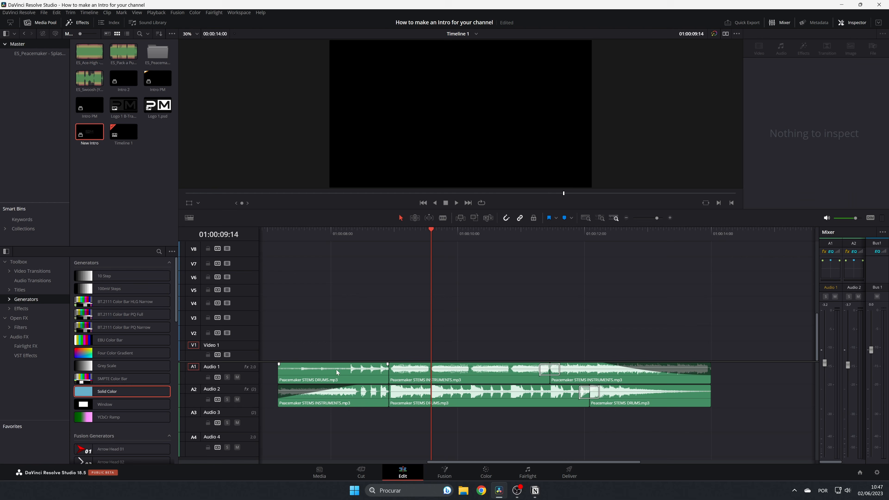
pyautogui.hotkey('ctrl', 's')
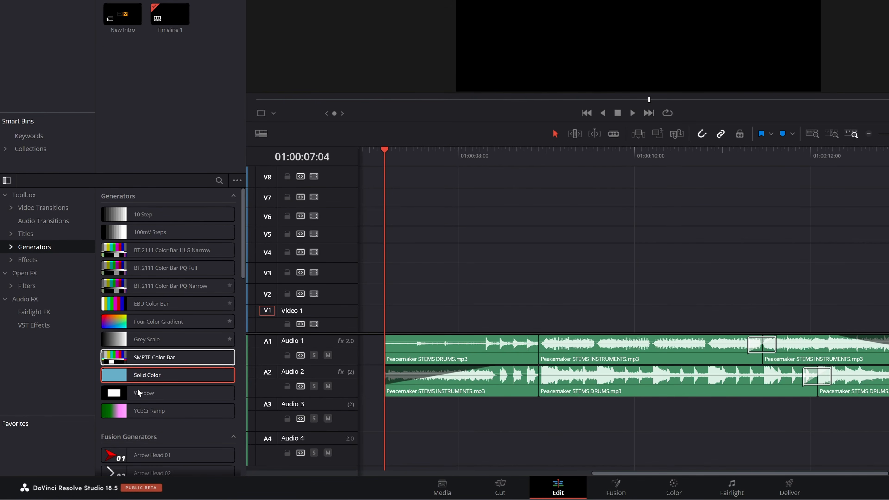
# Add a Solid Color generator to Video 1 at 01:00:07:04 and extend it to the end of the audio.
pyautogui.moveTo(140, 376); pyautogui.dragTo(346, 334)
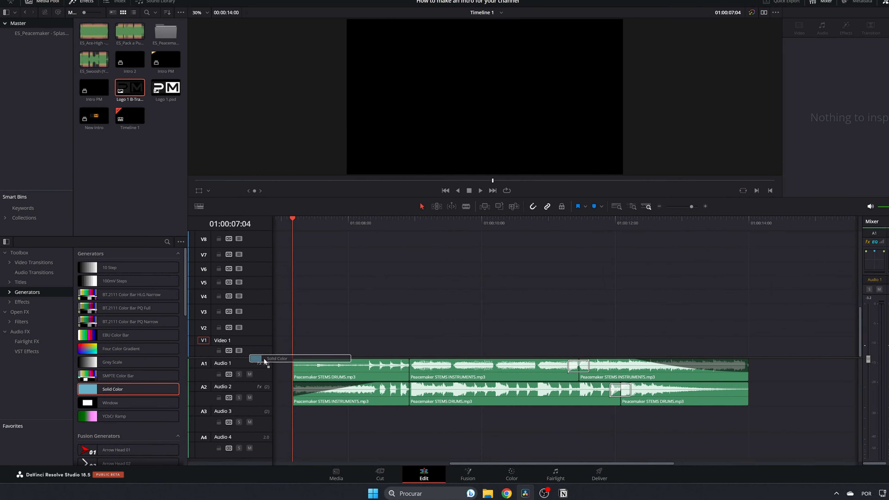
pyautogui.moveTo(264, 357)
pyautogui.mouseDown()
pyautogui.moveTo(297, 354)
pyautogui.moveTo(278, 355)
pyautogui.mouseUp()
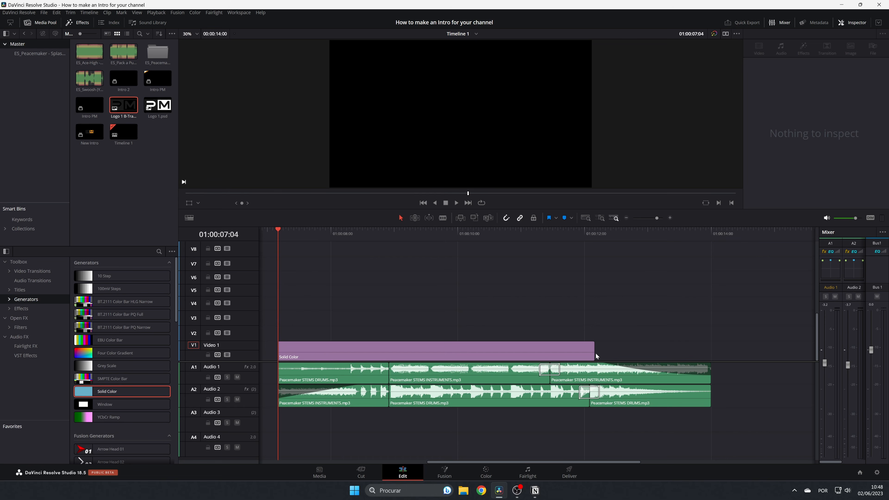
pyautogui.moveTo(595, 354); pyautogui.dragTo(714, 354)
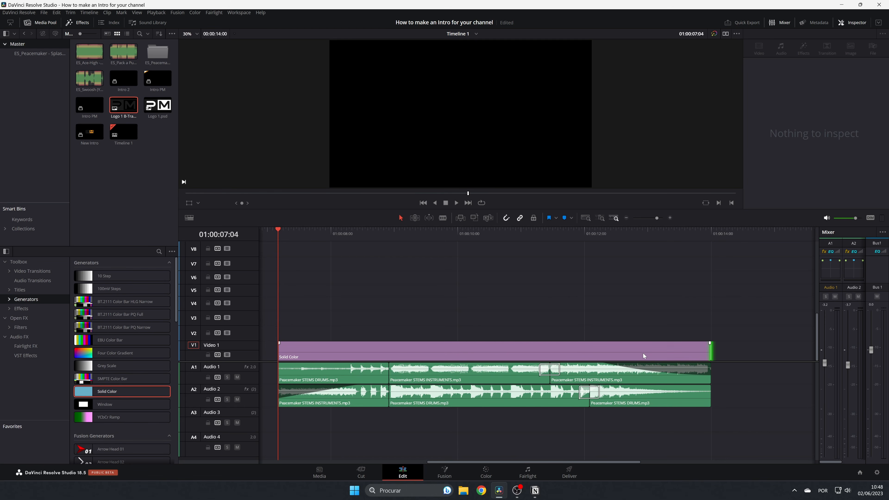
# Set the Solid Color clip's colour to white (#ffffff).
pyautogui.click(645, 349)
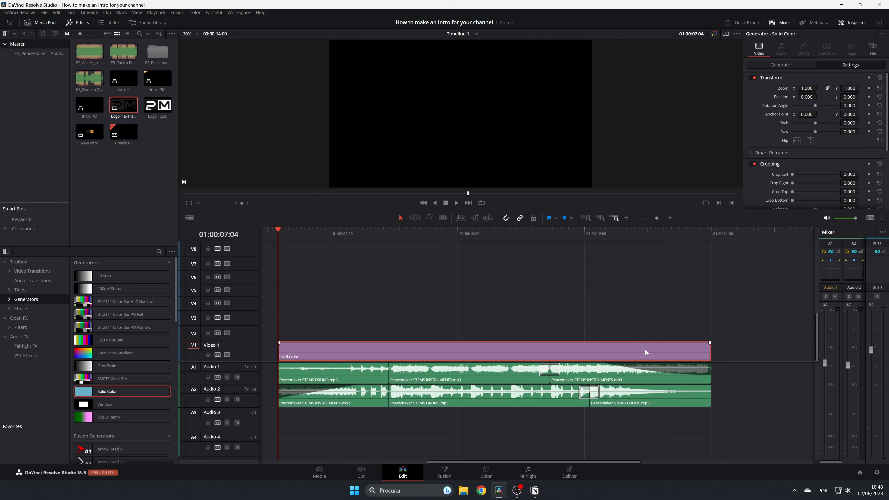
pyautogui.click(783, 62)
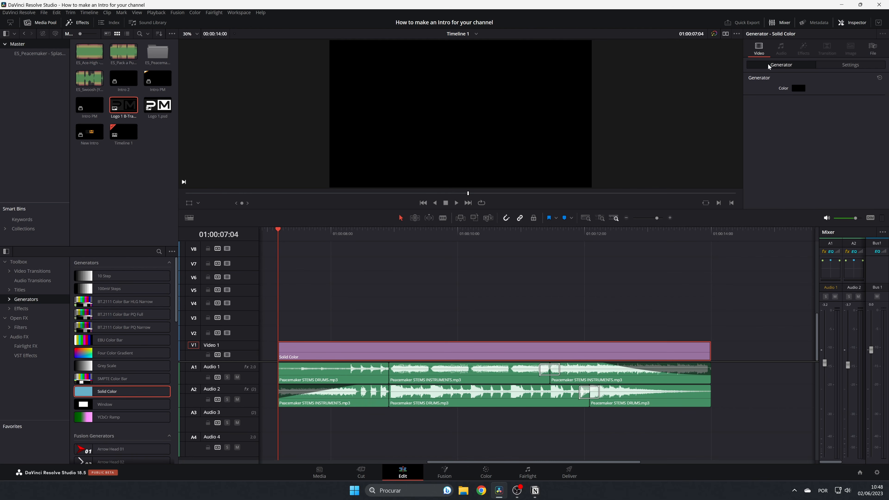
pyautogui.click(800, 90)
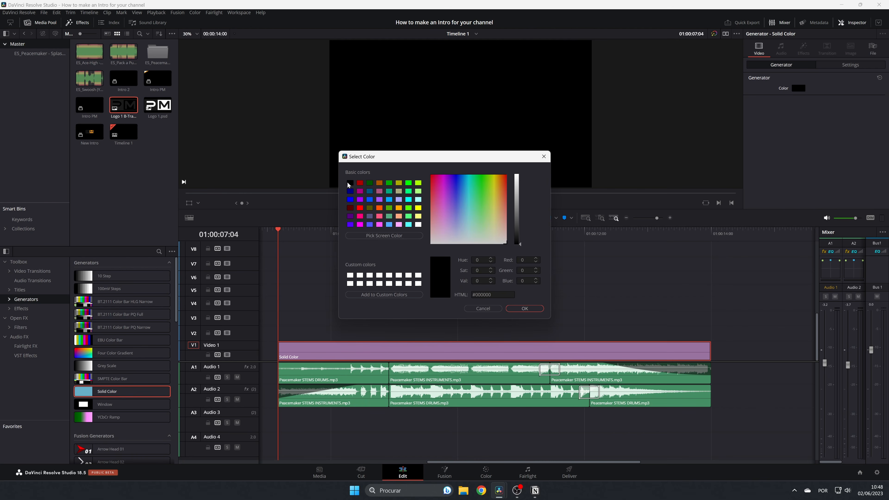
pyautogui.click(418, 225)
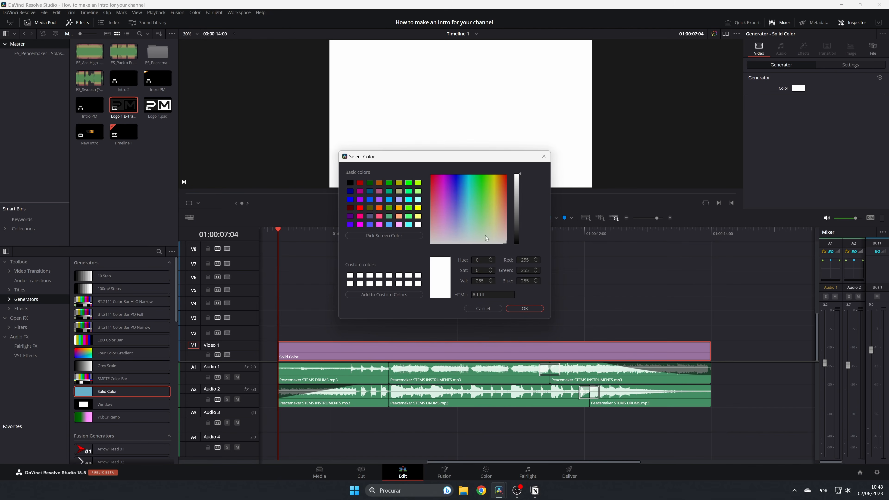
pyautogui.click(522, 309)
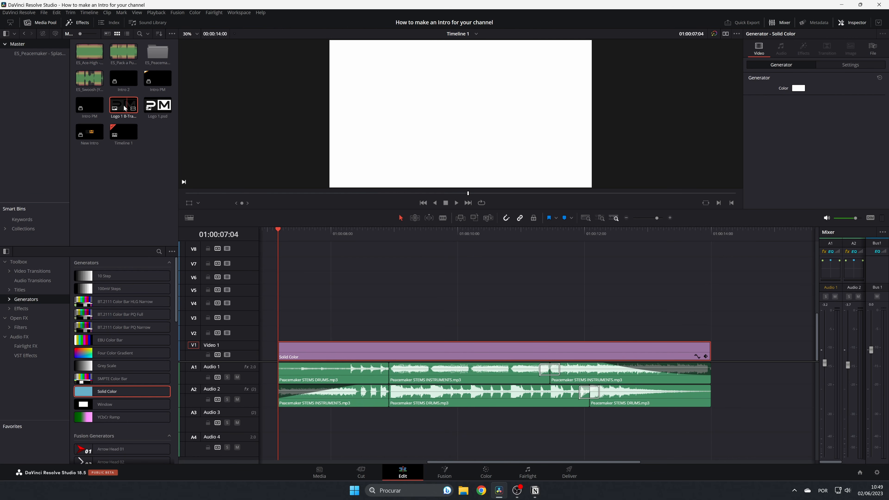
# Place Logo 1 B-Trans.png on track V7 at 01:00:07:04 and extend it to the end of the background clip.
pyautogui.moveTo(124, 105); pyautogui.dragTo(278, 259)
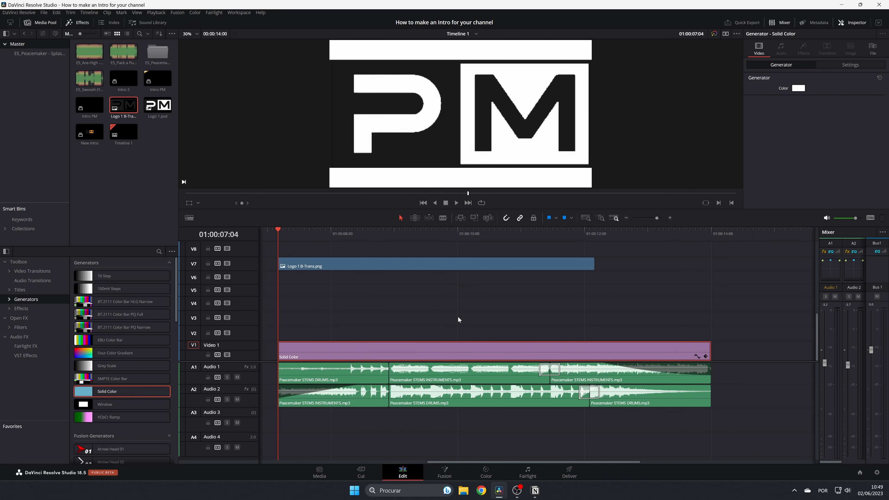
pyautogui.click(413, 266)
pyautogui.moveTo(598, 269); pyautogui.dragTo(711, 268)
# Set the logo clip's zoom to 0.29.
pyautogui.click(654, 265)
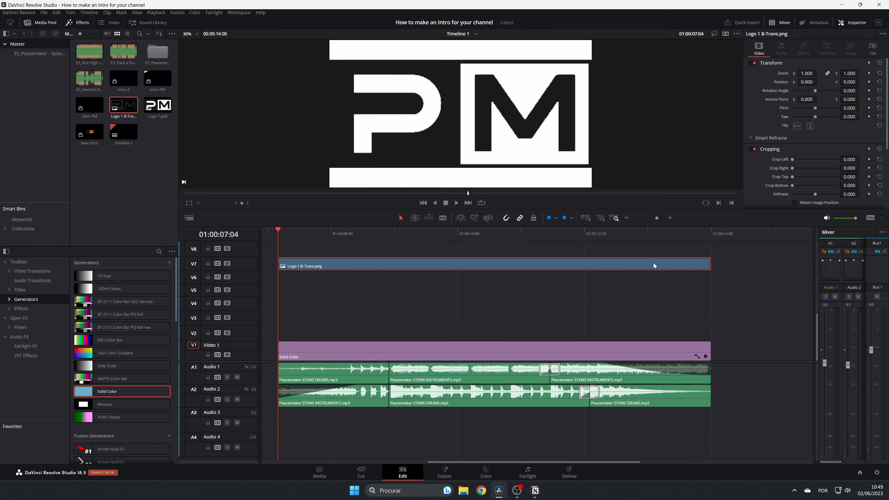
pyautogui.click(807, 73)
pyautogui.write('0.29')
pyautogui.press('Return')
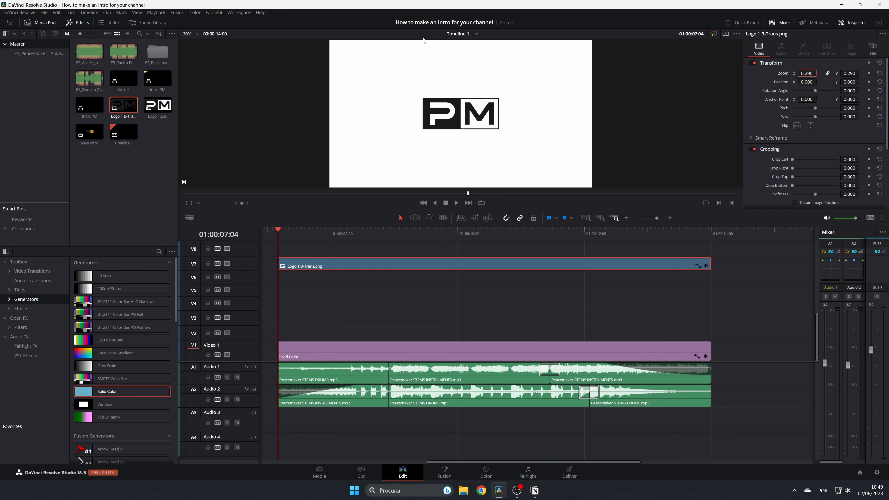
pyautogui.click(486, 317)
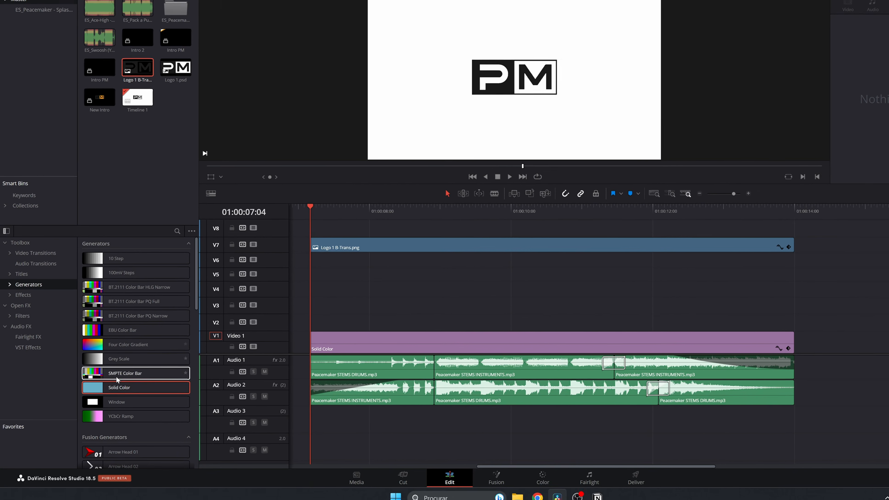
# Add a Text+ title to track V2 at 01:00:07:04 and extend it to the end of the background clip.
pyautogui.click(21, 274)
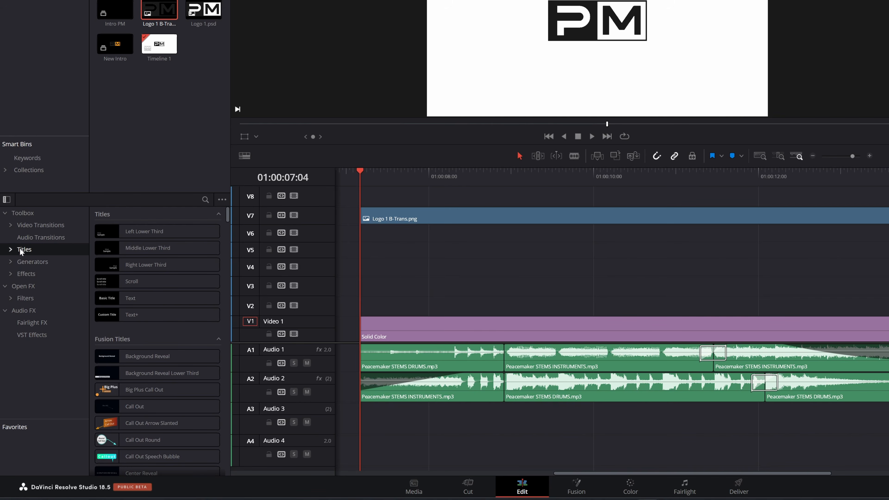
pyautogui.moveTo(134, 318); pyautogui.dragTo(360, 308)
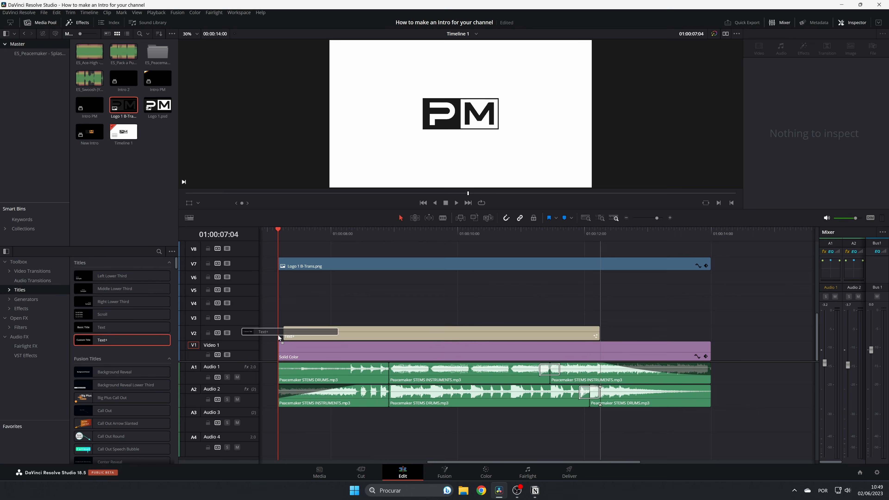
pyautogui.moveTo(278, 335); pyautogui.dragTo(277, 336)
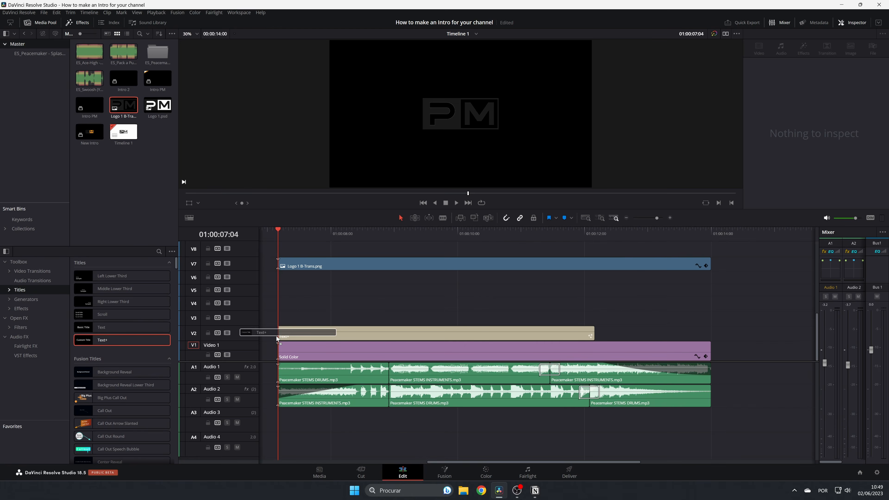
pyautogui.moveTo(599, 333); pyautogui.dragTo(716, 332)
# Make the Text+ title black and replace its text with the channel owner's name in Montserrat Black.
pyautogui.click(474, 332)
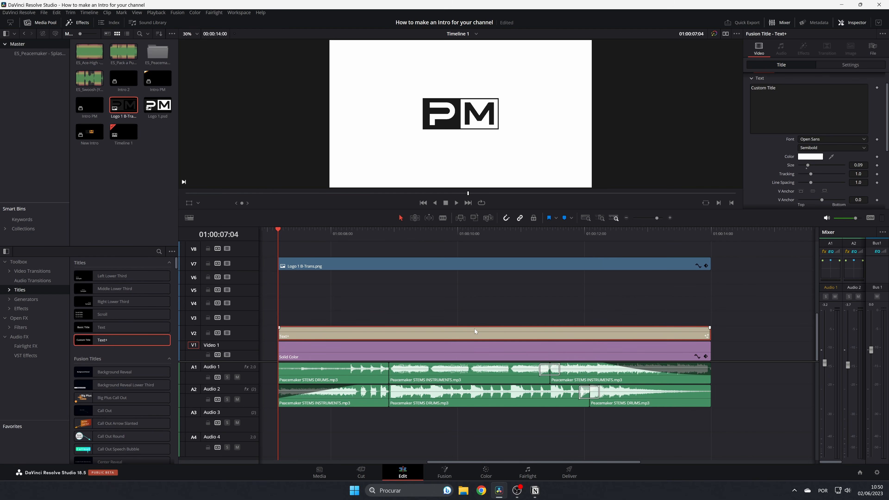
pyautogui.click(811, 157)
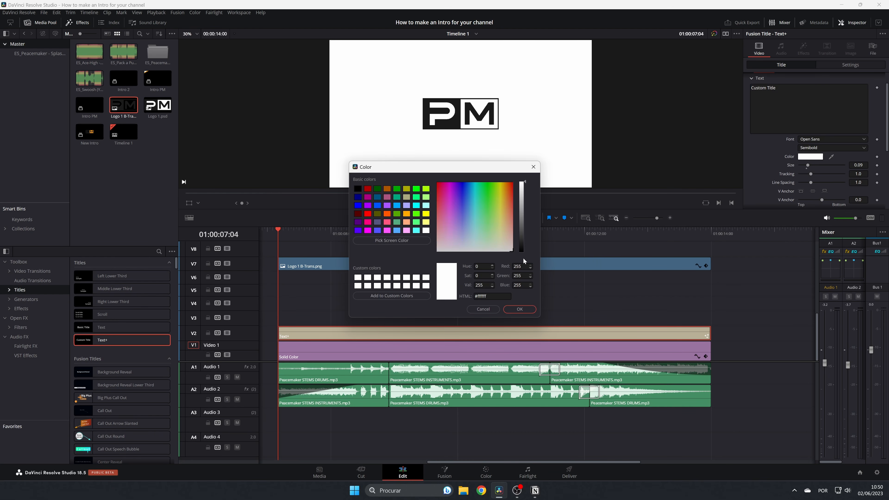
pyautogui.click(357, 189)
pyautogui.click(526, 309)
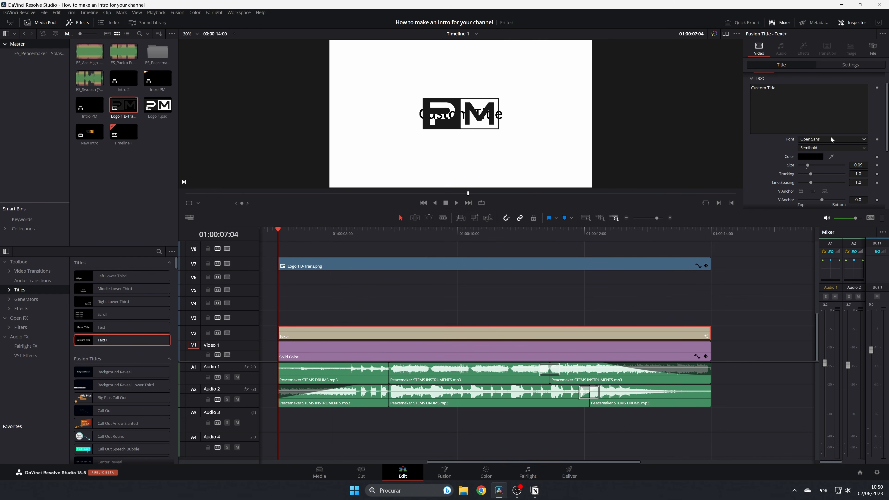
pyautogui.tripleClick(767, 88)
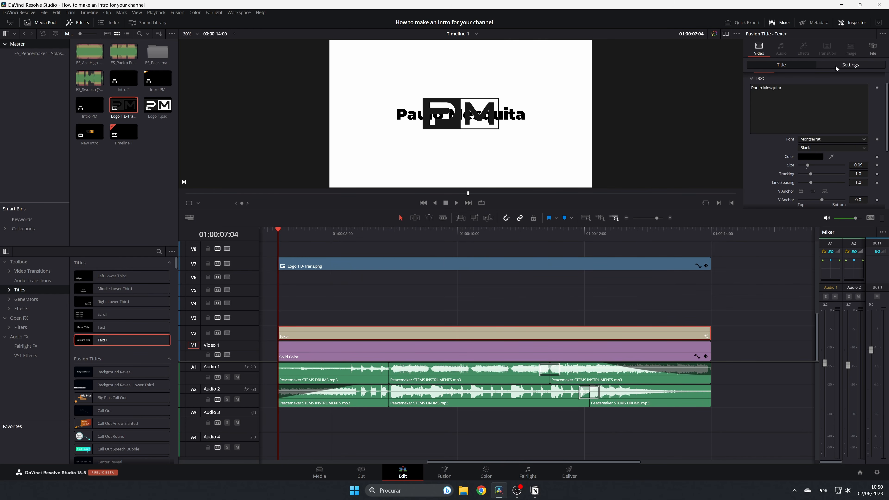
# Set the title's zoom to 0.590 and its Y position to -317 so it sits under the logo.
pyautogui.click(835, 66)
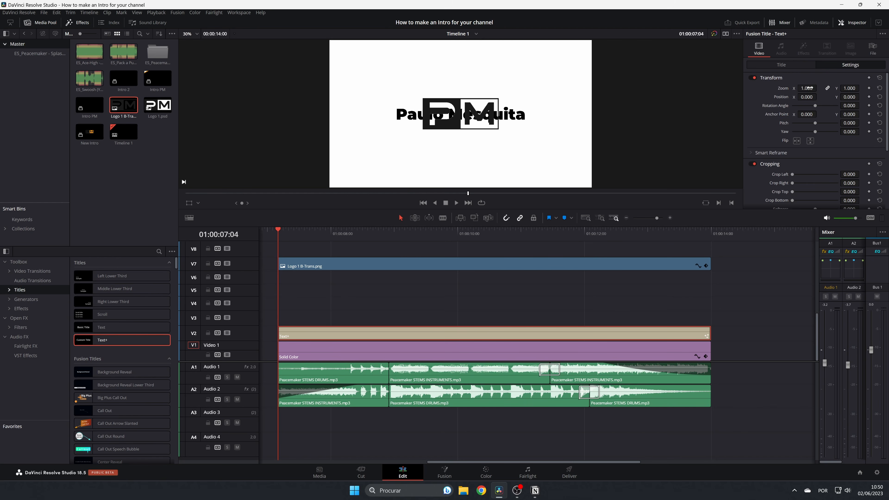
pyautogui.moveTo(852, 97)
pyautogui.mouseDown()
pyautogui.moveTo(861, 97)
pyautogui.moveTo(842, 88)
pyautogui.mouseUp()
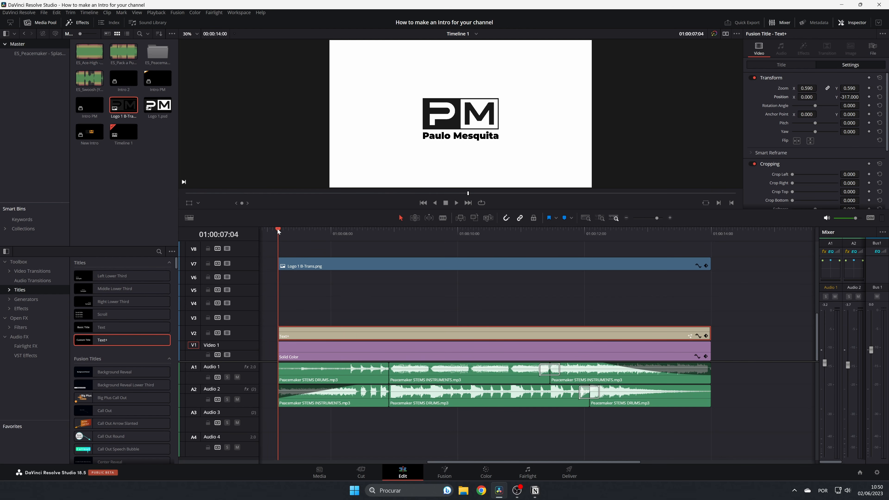
# Keyframe the logo and title transforms at 01:00:08:10, and set the logo's zoom to 0 at 01:00:07:04.
pyautogui.moveTo(279, 231); pyautogui.dragTo(358, 232)
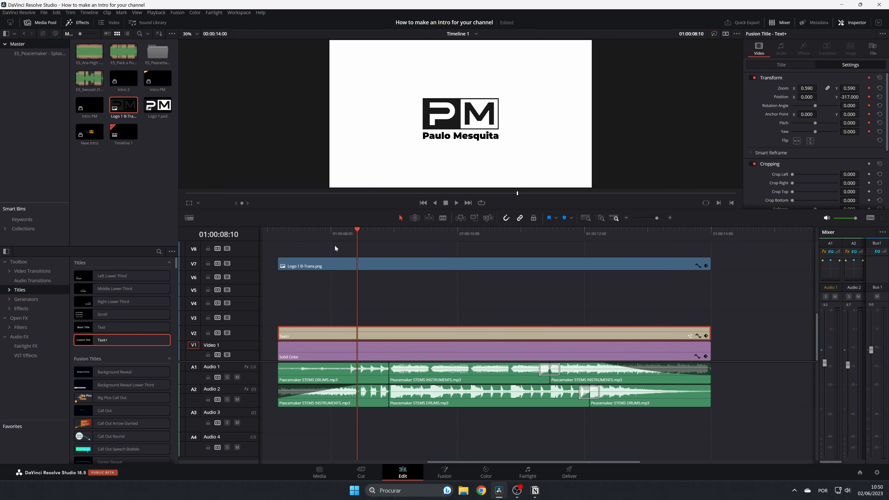
pyautogui.moveTo(357, 230); pyautogui.dragTo(273, 243)
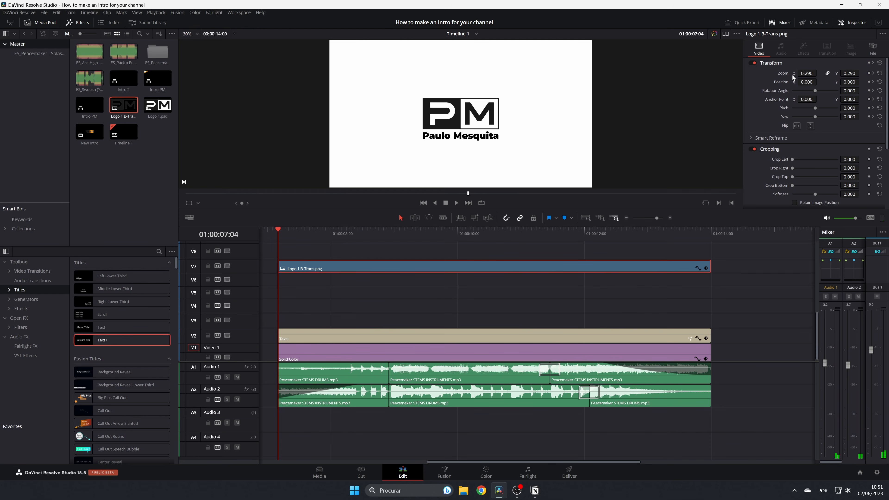
pyautogui.click(807, 73)
pyautogui.write('0')
pyautogui.press('Return')
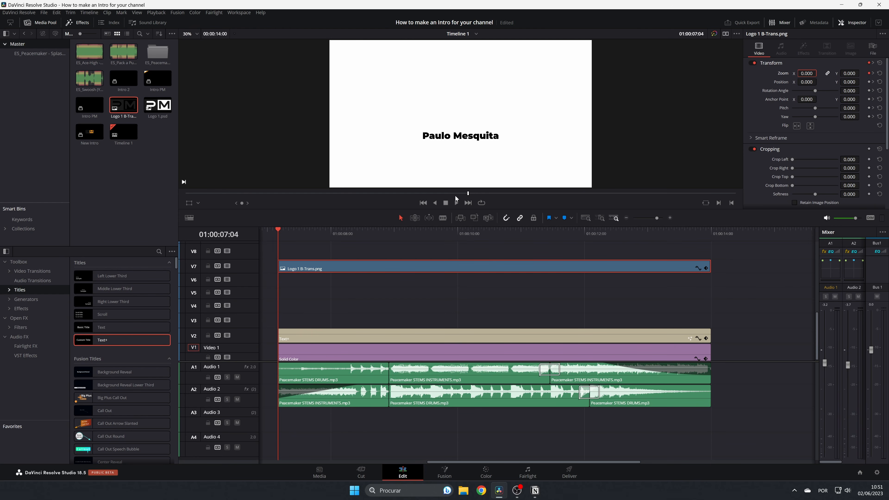
# Set the title's zoom and Y position to 0 at 01:00:07:04.
pyautogui.click(295, 339)
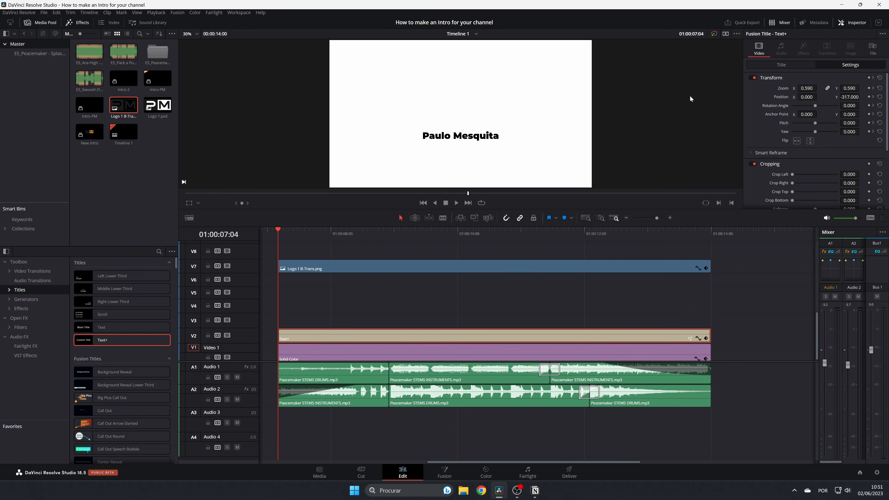
pyautogui.click(807, 88)
pyautogui.write('0')
pyautogui.press('Return')
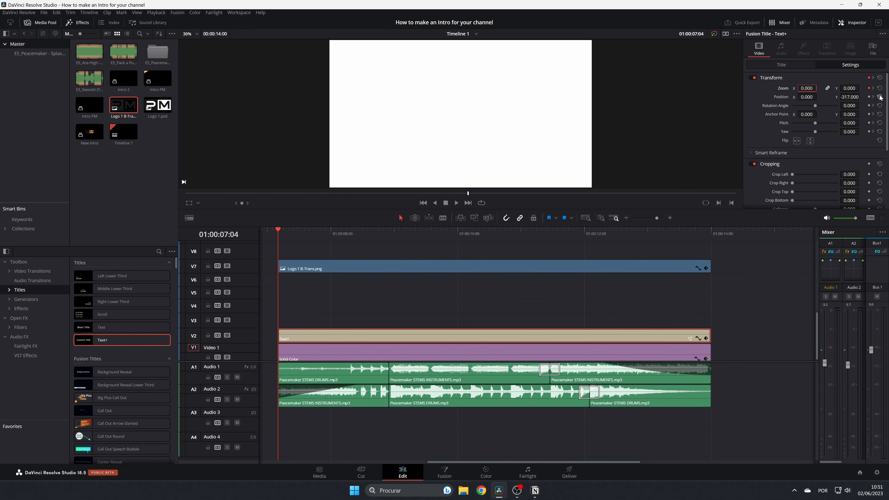
pyautogui.doubleClick(850, 97)
pyautogui.write('0')
pyautogui.press('Return')
# Play back the logo and title animation and place the playhead at 01:00:08:22, on the audio cut.
pyautogui.press('space')
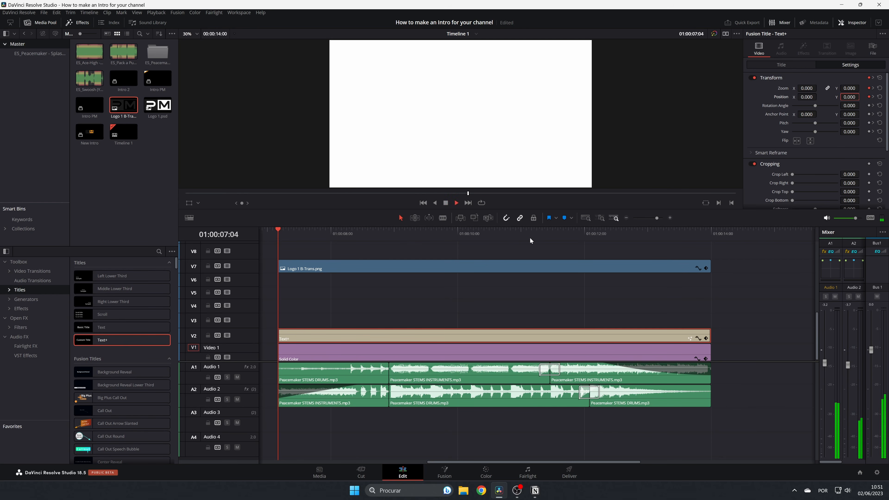
pyautogui.press('space')
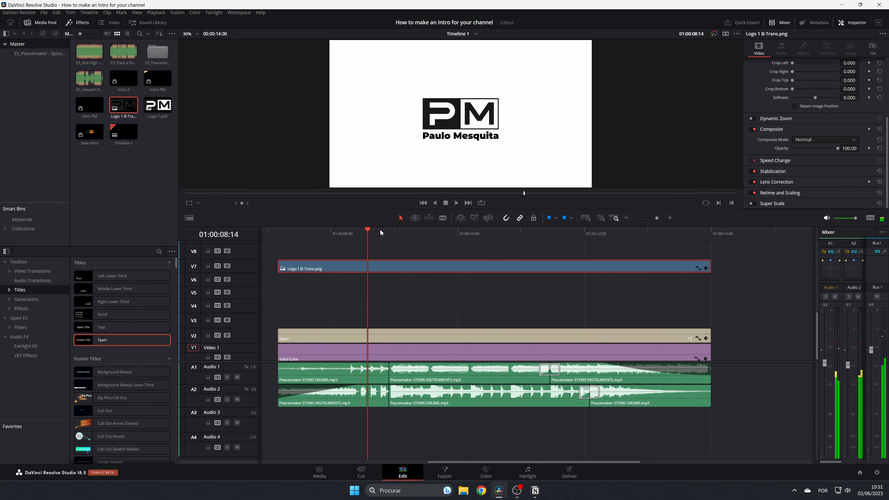
pyautogui.moveTo(381, 233)
pyautogui.mouseDown()
pyautogui.moveTo(357, 235)
pyautogui.moveTo(385, 234)
pyautogui.mouseUp()
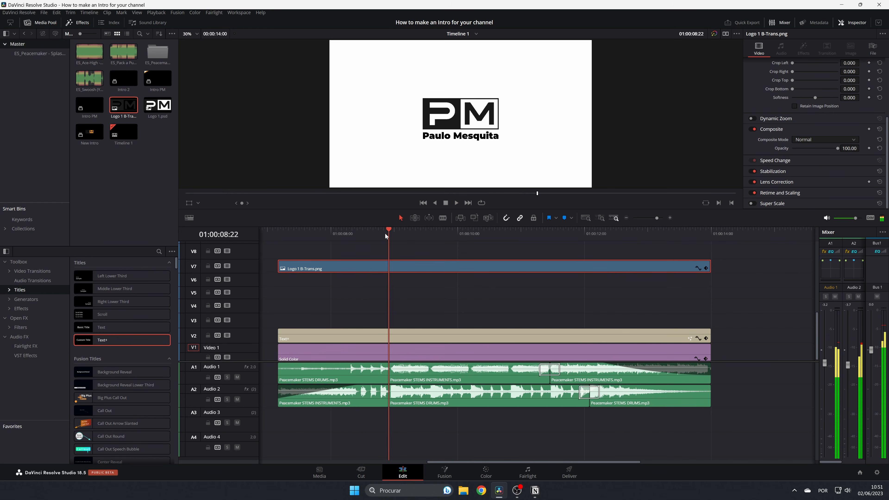
pyautogui.click(418, 310)
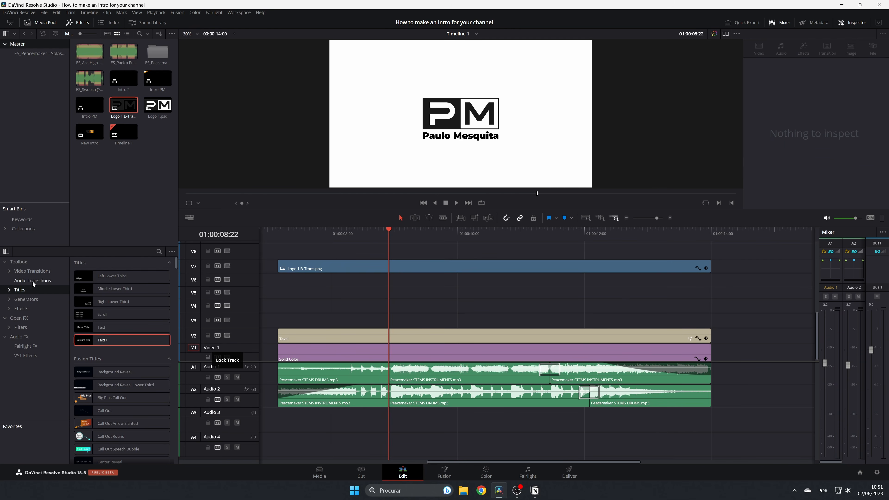
# Add a Solid Color generator on V3 at 01:00:08:22 and trim its end to 01:00:09:13.
pyautogui.click(36, 301)
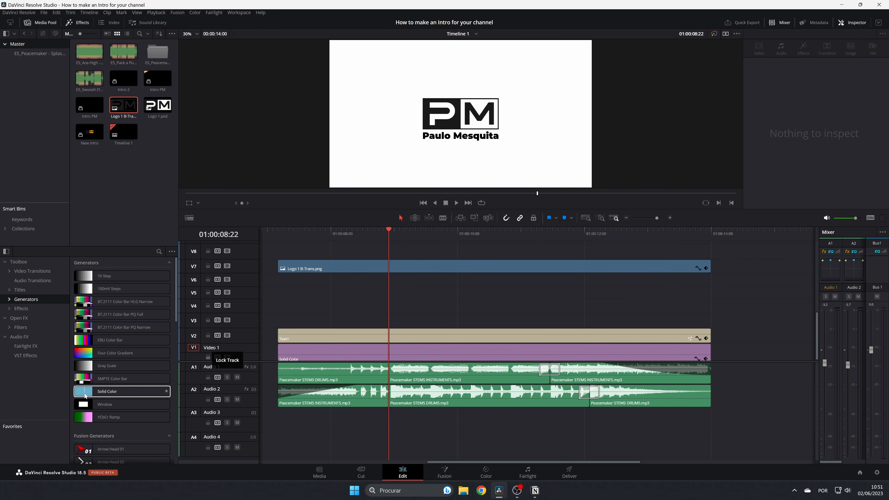
pyautogui.moveTo(116, 392); pyautogui.dragTo(388, 323)
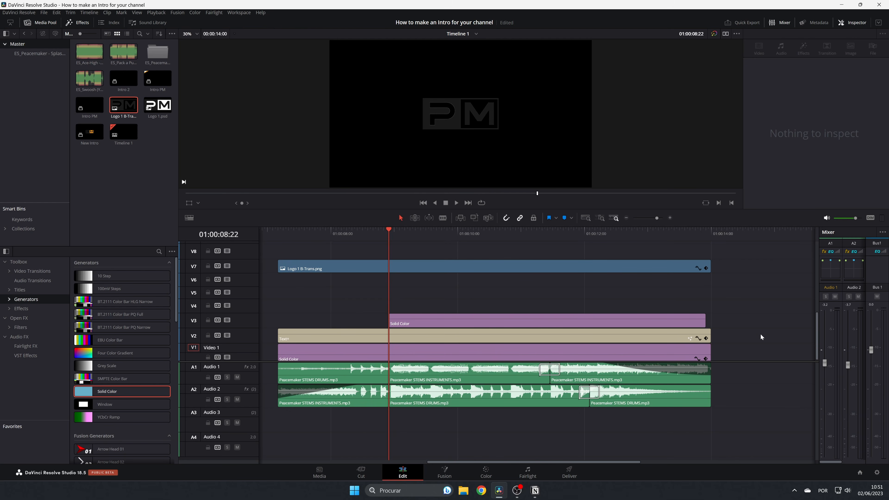
pyautogui.moveTo(704, 327); pyautogui.dragTo(425, 329)
pyautogui.click(411, 323)
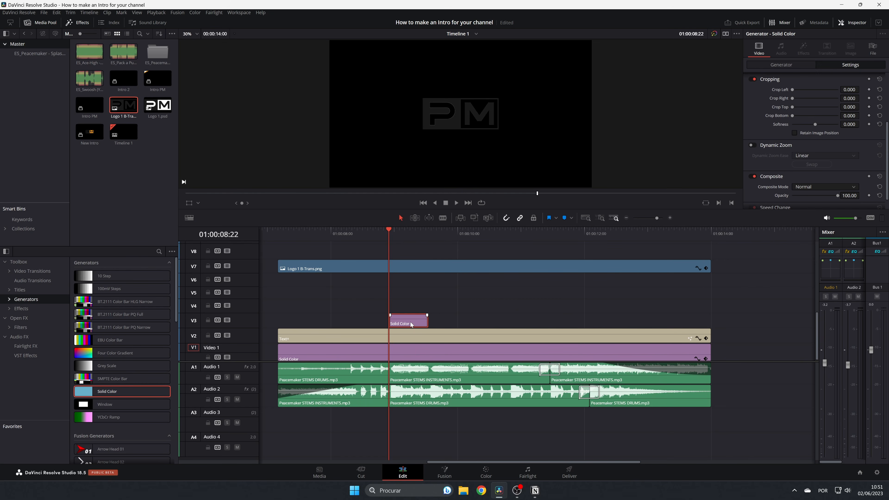
# Set the V3 solid color to a bright yellow-orange at full brightness.
pyautogui.click(776, 66)
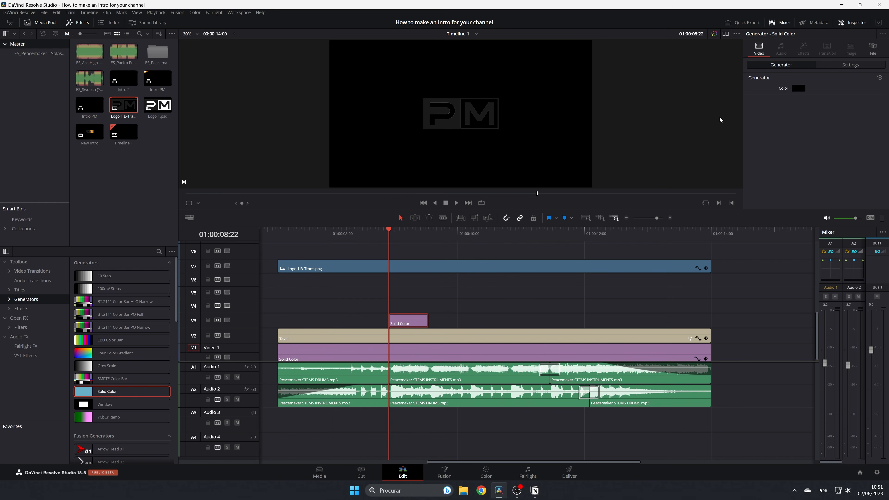
pyautogui.click(798, 87)
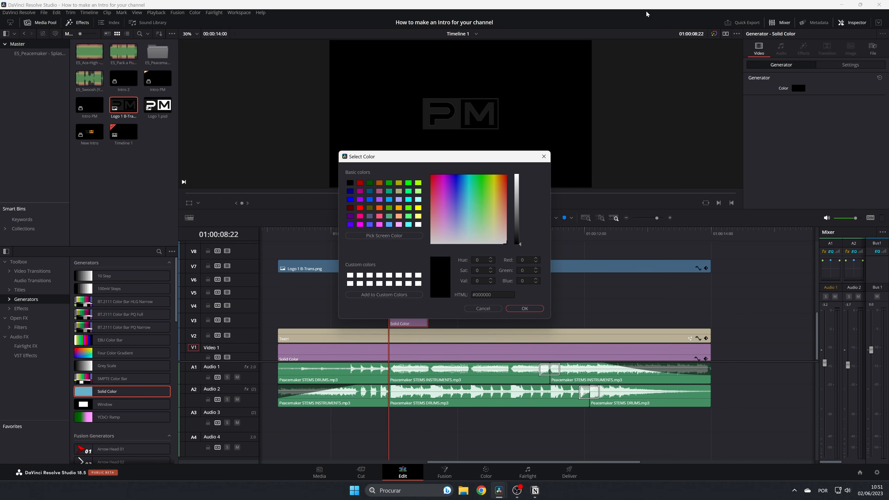
pyautogui.click(499, 175)
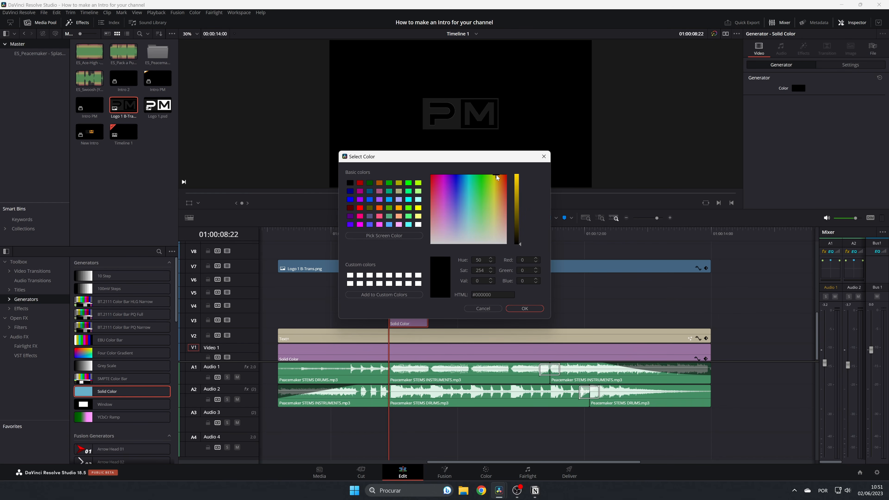
pyautogui.click(520, 174)
pyautogui.click(527, 308)
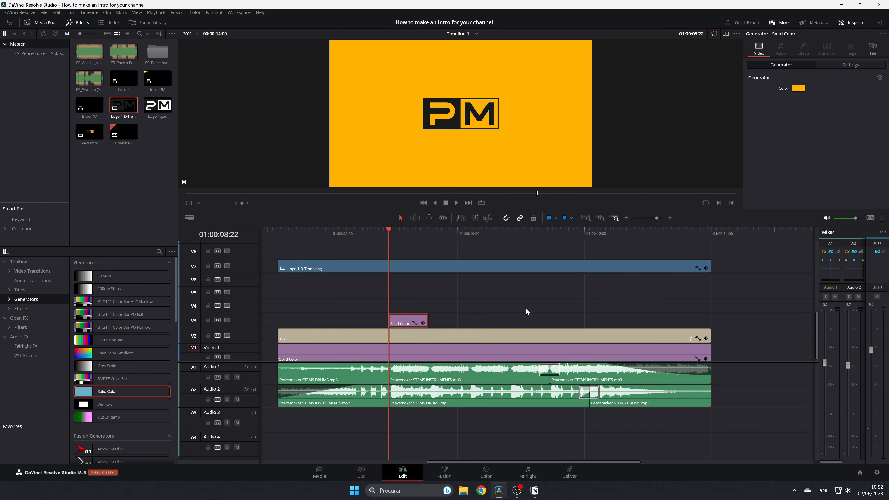
# Crop the orange clip to the logo's P half: left 1377.7, right about 1927, top 881, bottom 883.
pyautogui.click(838, 65)
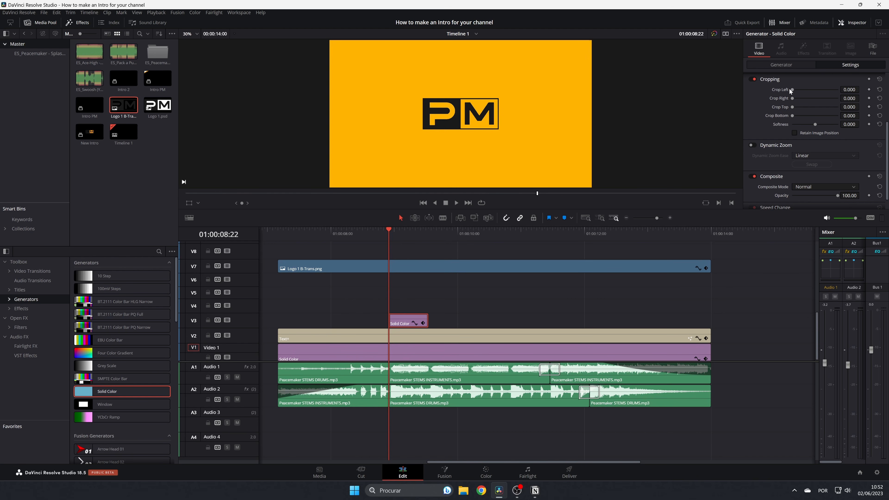
pyautogui.moveTo(790, 90); pyautogui.dragTo(816, 101)
pyautogui.moveTo(813, 102); pyautogui.dragTo(862, 115)
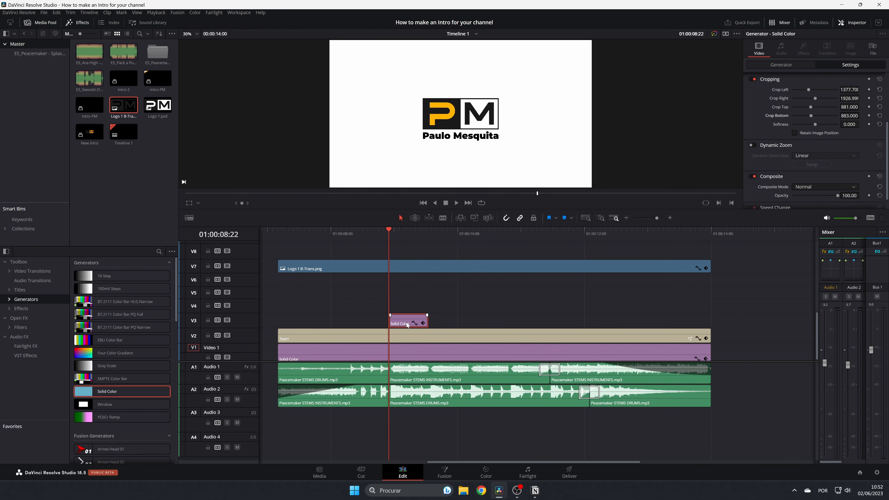
# Duplicate the orange clip onto V4 right after the first, cropped to the M half: left 1868.7, right about 1371, top 868, bottom 862.
pyautogui.press('alt')
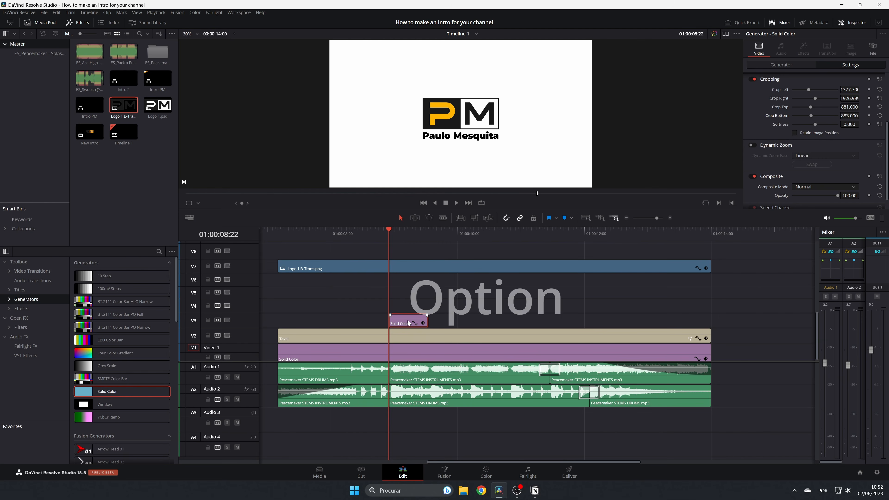
pyautogui.moveTo(408, 323); pyautogui.dragTo(446, 303)
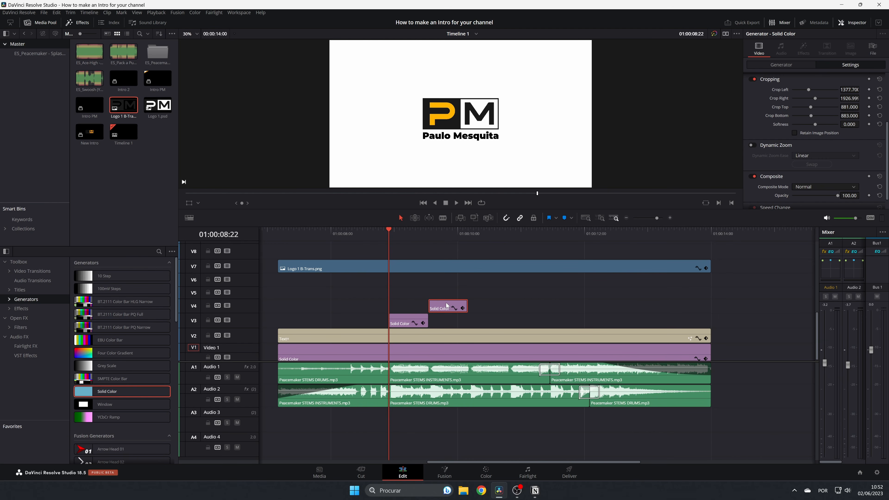
pyautogui.press('space')
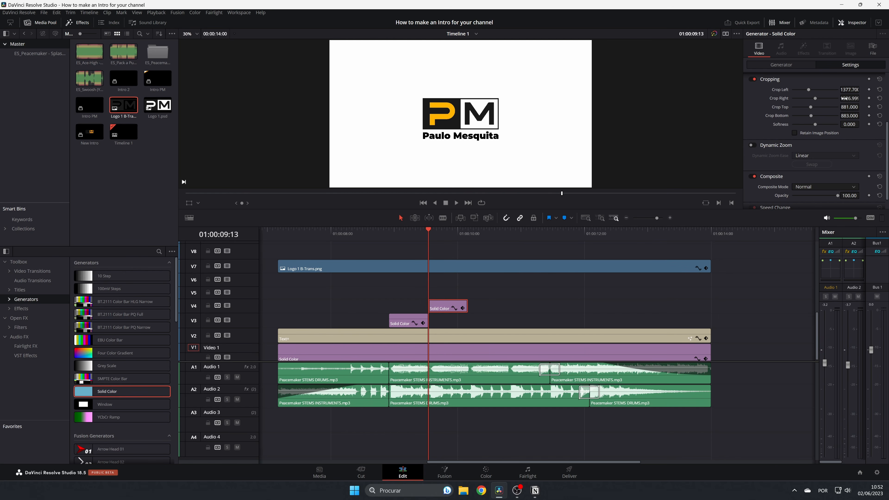
pyautogui.moveTo(862, 99); pyautogui.dragTo(857, 116)
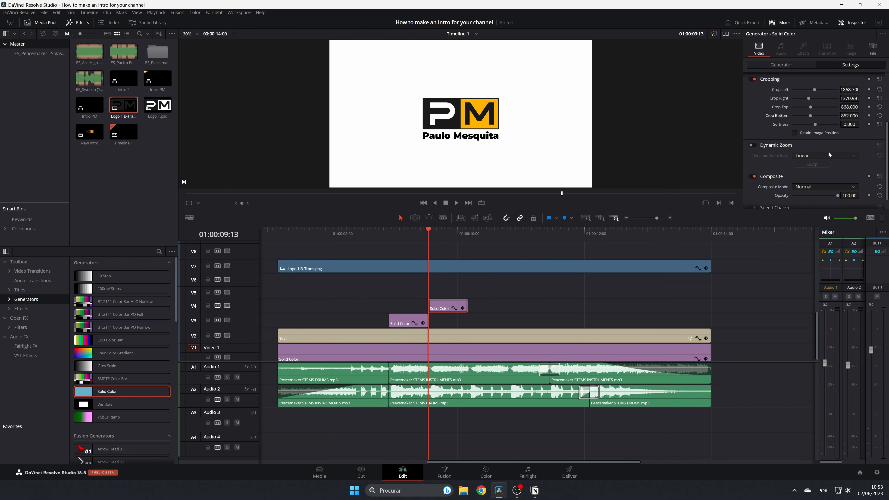
# Play back the intro from its start to check the orange P and M highlights against the music.
pyautogui.moveTo(430, 230); pyautogui.dragTo(282, 231)
pyautogui.press('space')
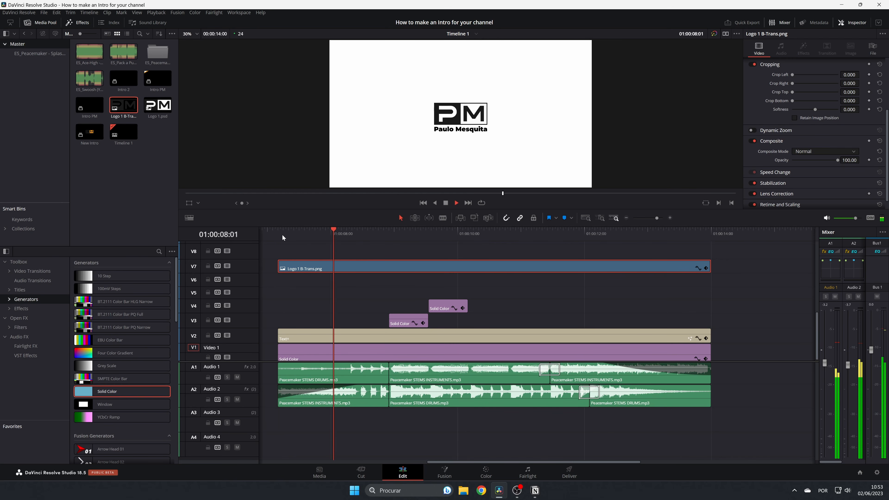
pyautogui.press('space')
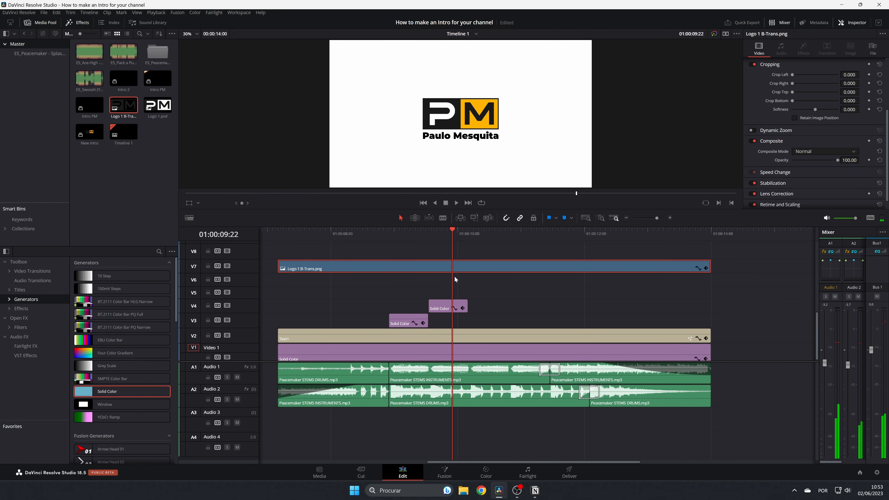
# Add a Text+ title on V5 at 01:00:10:04, shortened to about the length of the orange clips.
pyautogui.click(466, 233)
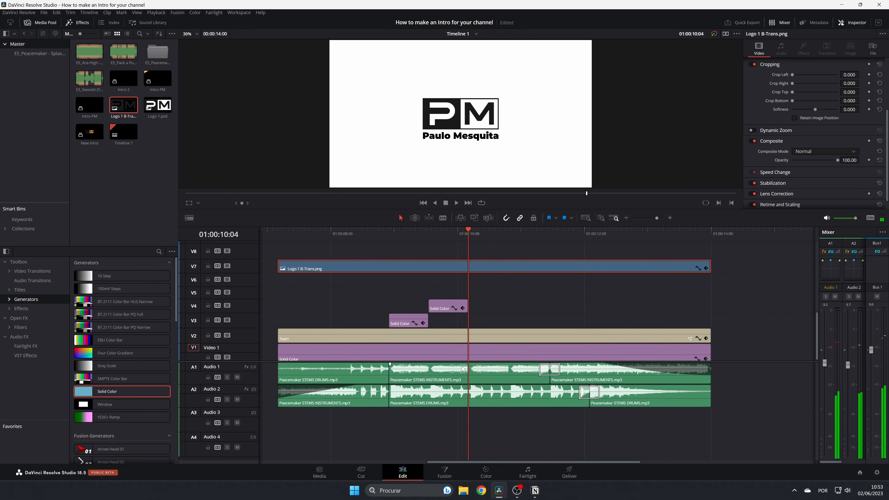
pyautogui.click(20, 289)
pyautogui.click(98, 341)
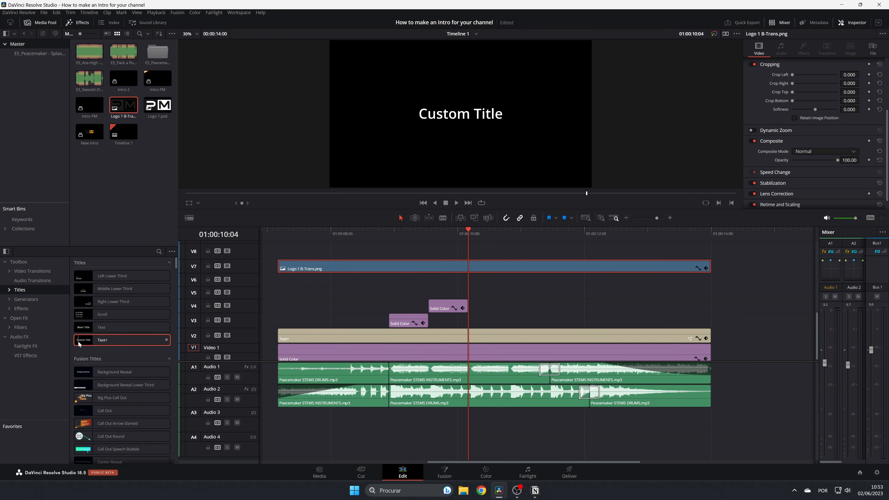
pyautogui.moveTo(84, 343); pyautogui.dragTo(468, 294)
pyautogui.moveTo(783, 293); pyautogui.dragTo(507, 302)
pyautogui.click(486, 296)
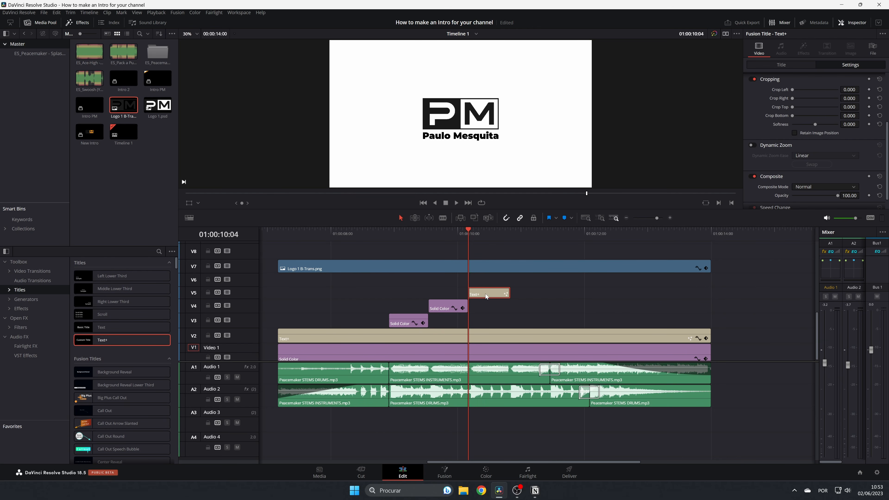
# Set the V5 title's text color to black (#000000).
pyautogui.click(776, 66)
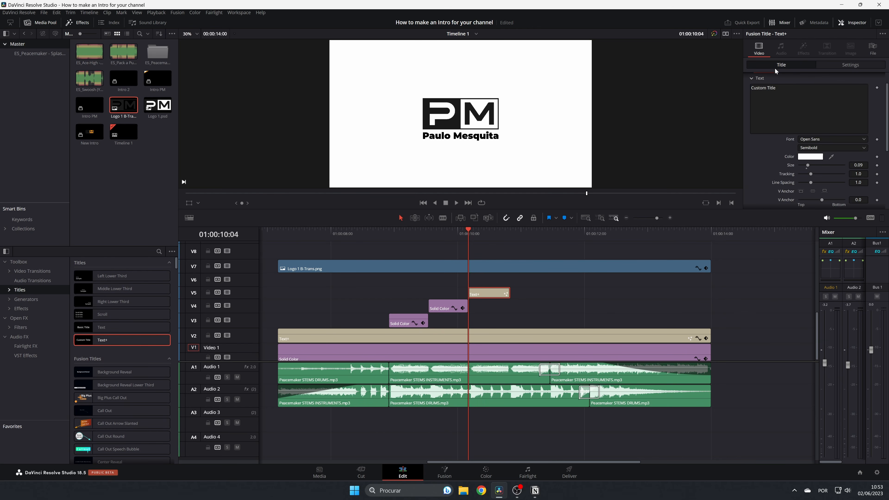
pyautogui.click(810, 157)
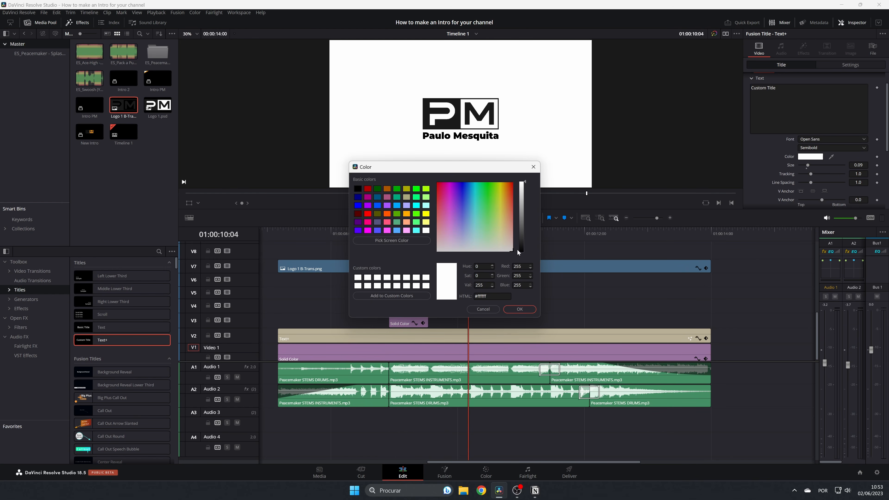
pyautogui.click(358, 189)
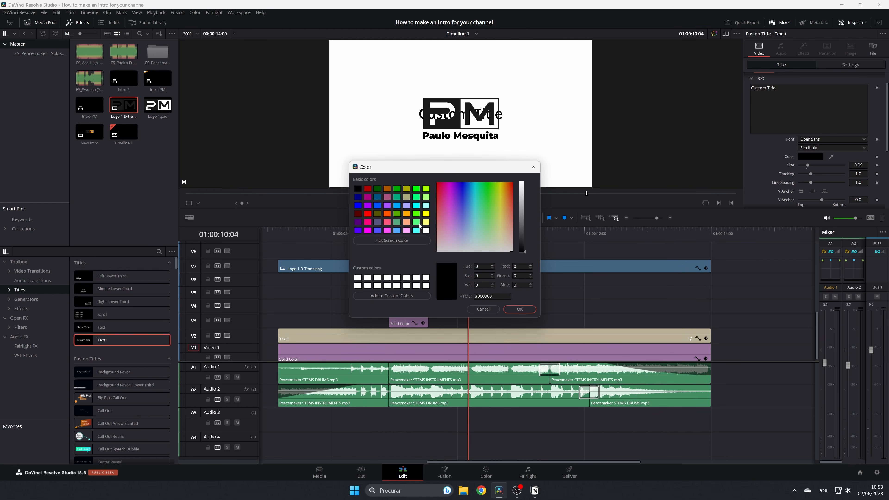
pyautogui.click(519, 309)
# Change the V5 title's text to "Davinvi Resolve tutorials" in Montserrat Black.
pyautogui.moveTo(786, 89); pyautogui.dragTo(749, 88)
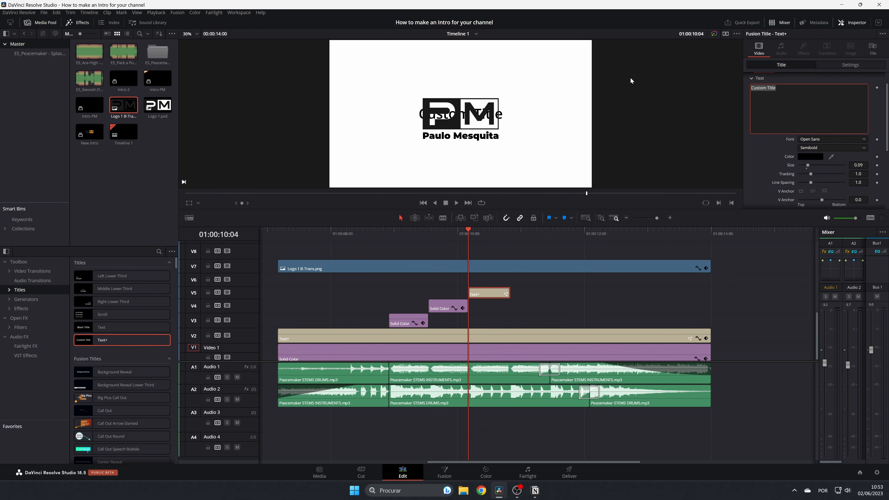
pyautogui.write('Dav')
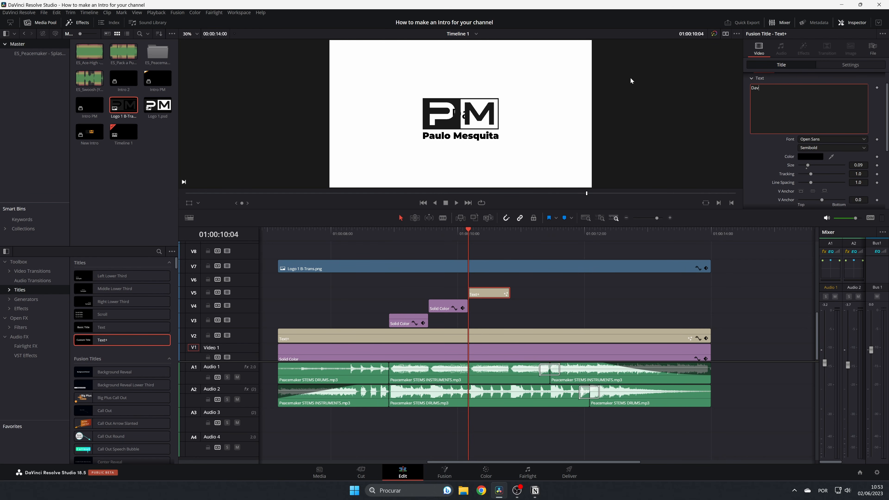
pyautogui.write('invi Resolve tut')
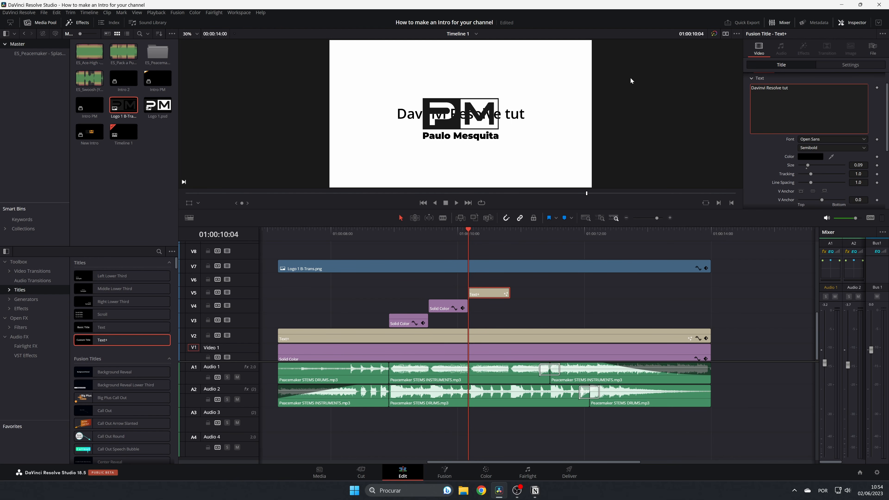
pyautogui.write('orials')
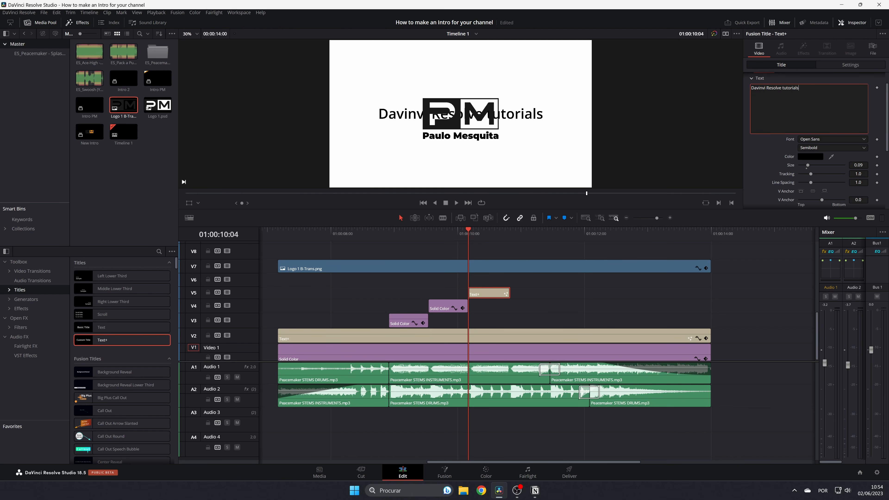
pyautogui.click(847, 140)
pyautogui.click(825, 155)
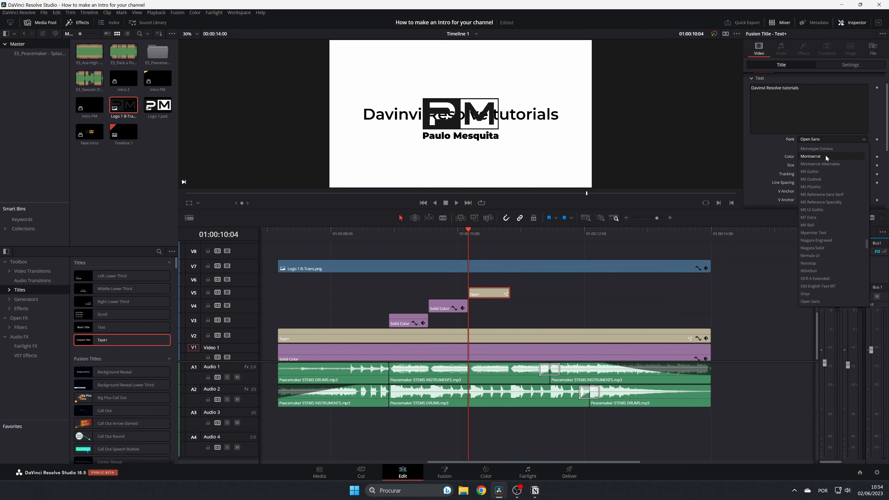
pyautogui.click(830, 148)
pyautogui.click(814, 217)
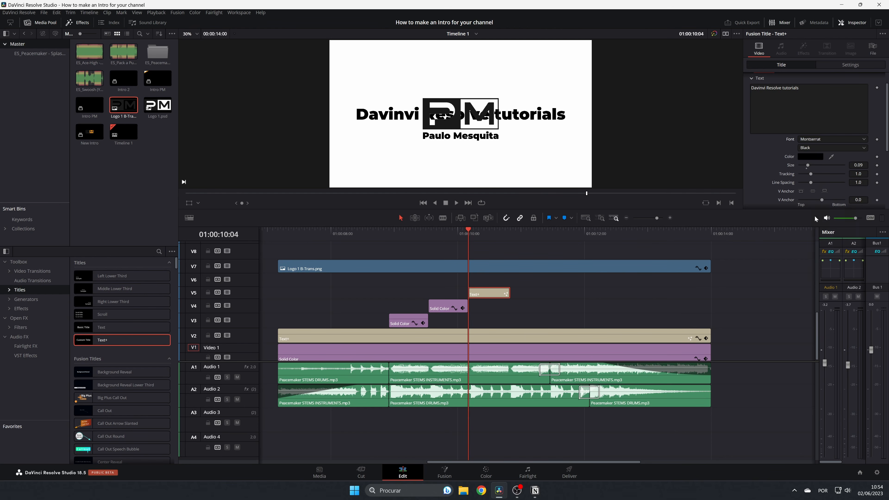
# Set the tagline title's Y position to -669 so it sits below the logo and name.
pyautogui.click(850, 65)
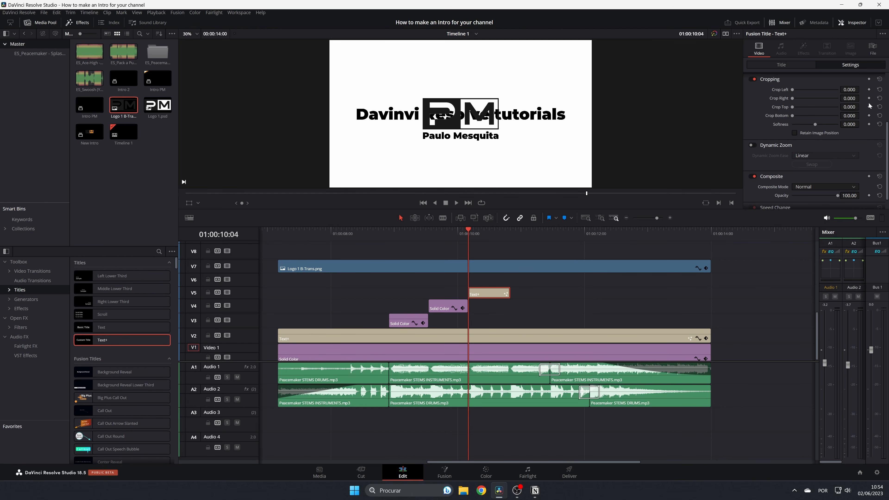
pyautogui.scroll(3, 825, 126)
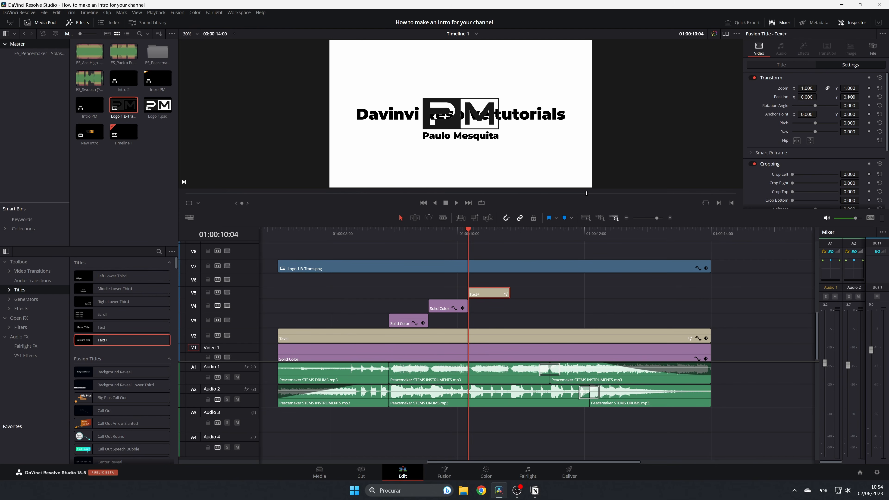
pyautogui.moveTo(849, 96); pyautogui.dragTo(826, 97)
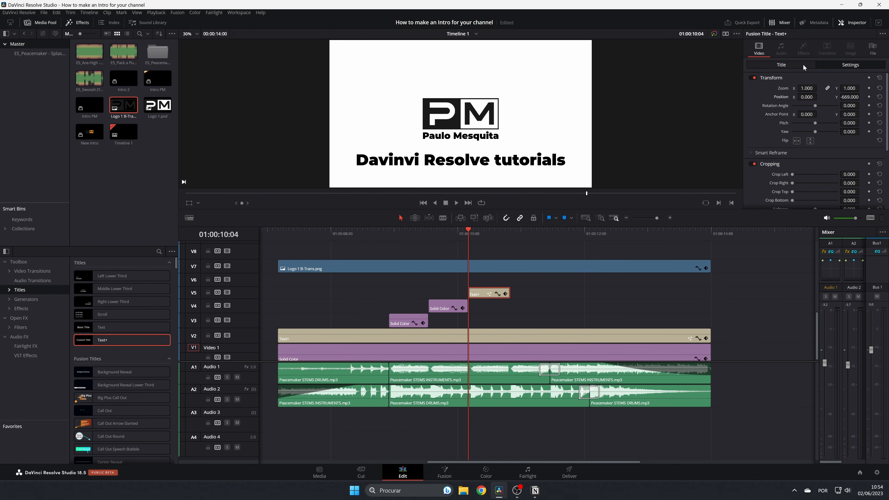
# Set the tagline title's text size to 0.06.
pyautogui.click(791, 64)
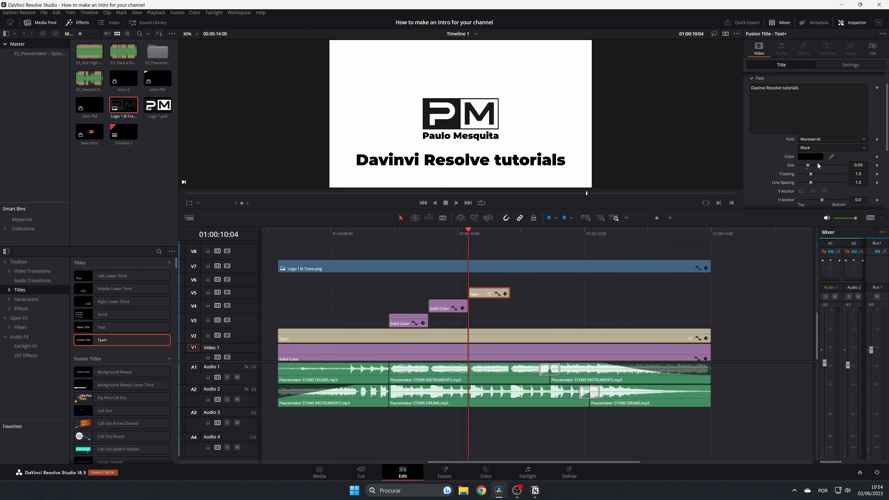
pyautogui.moveTo(807, 165); pyautogui.dragTo(807, 165)
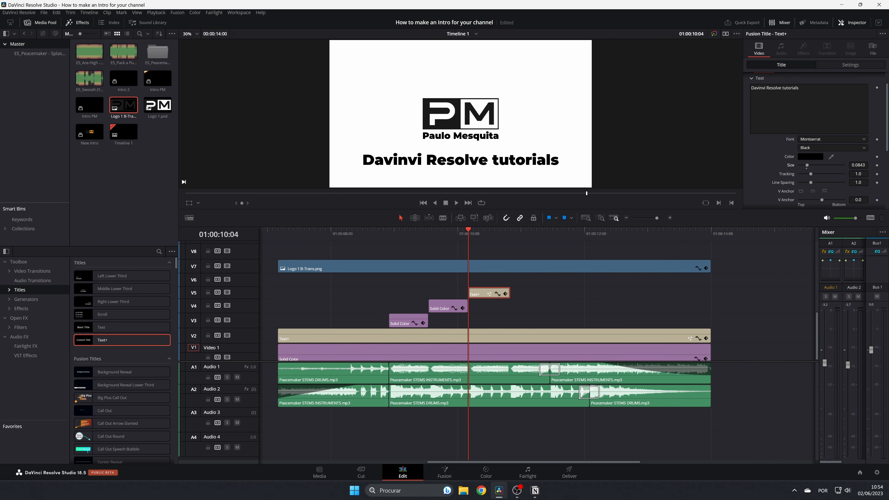
pyautogui.click(864, 164)
pyautogui.write('0.06')
pyautogui.press('Tab')
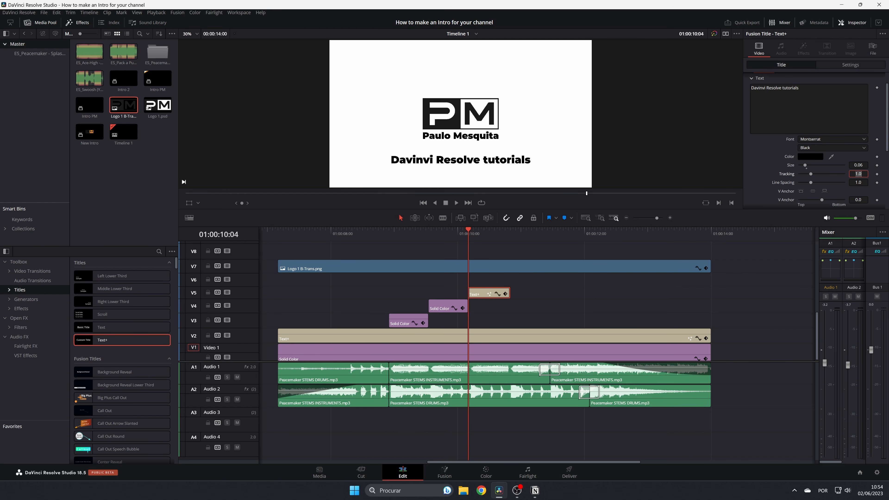
# Duplicate the tagline title onto V6 right after the first, and move the logo clip up to V8.
pyautogui.click(483, 295)
pyautogui.moveTo(485, 294); pyautogui.dragTo(530, 285)
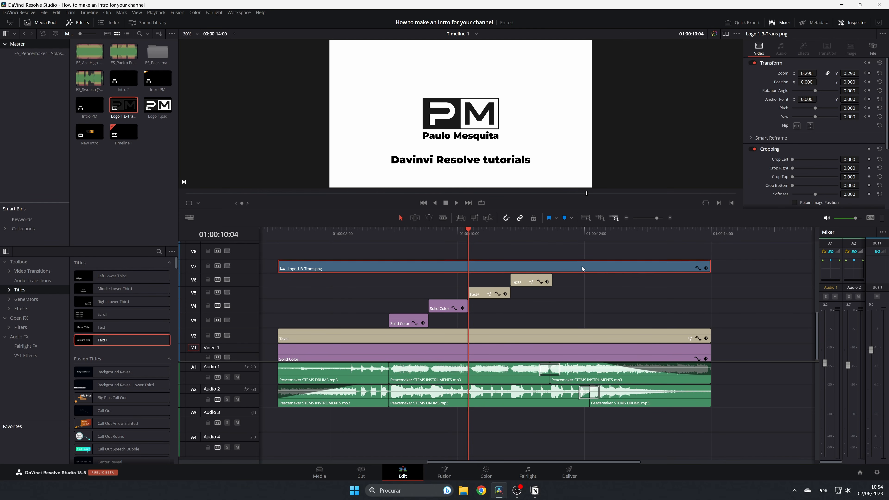
pyautogui.moveTo(581, 266); pyautogui.dragTo(580, 255)
pyautogui.click(532, 283)
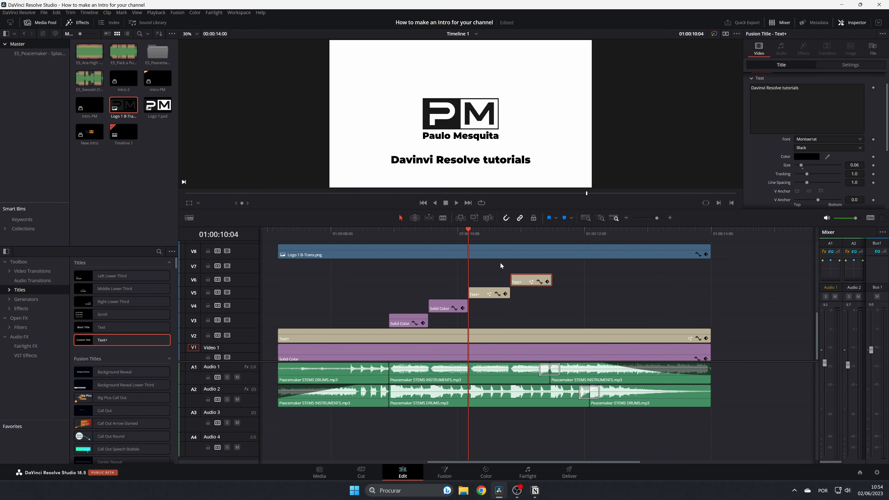
# Change the V6 tagline title's text to "Video gear reviews".
pyautogui.moveTo(468, 233); pyautogui.dragTo(510, 235)
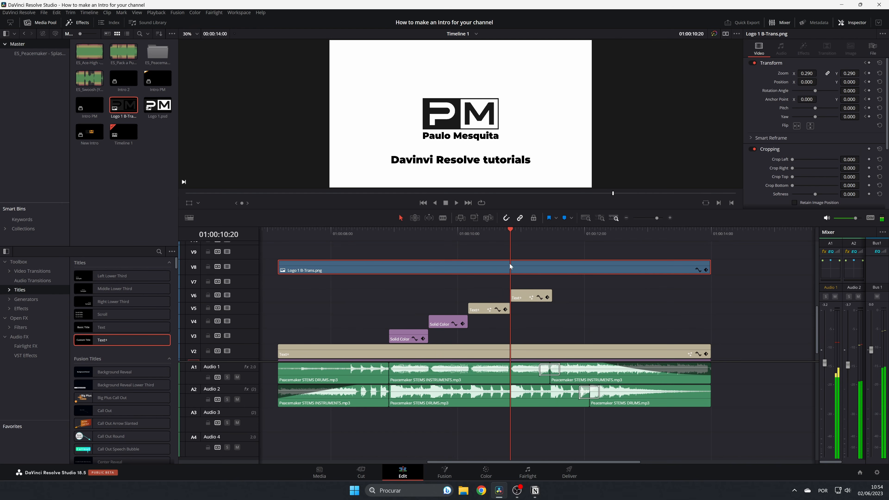
pyautogui.click(529, 297)
pyautogui.moveTo(815, 100); pyautogui.dragTo(669, 87)
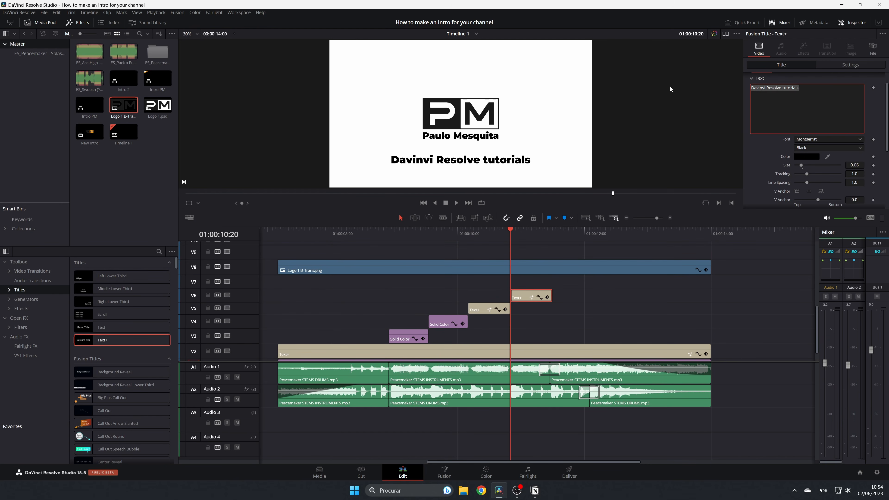
pyautogui.write('Video')
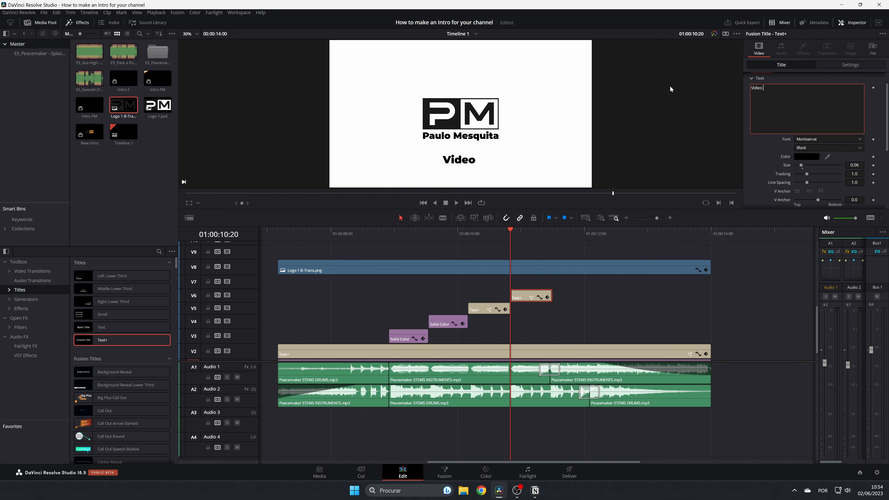
pyautogui.write(' gear')
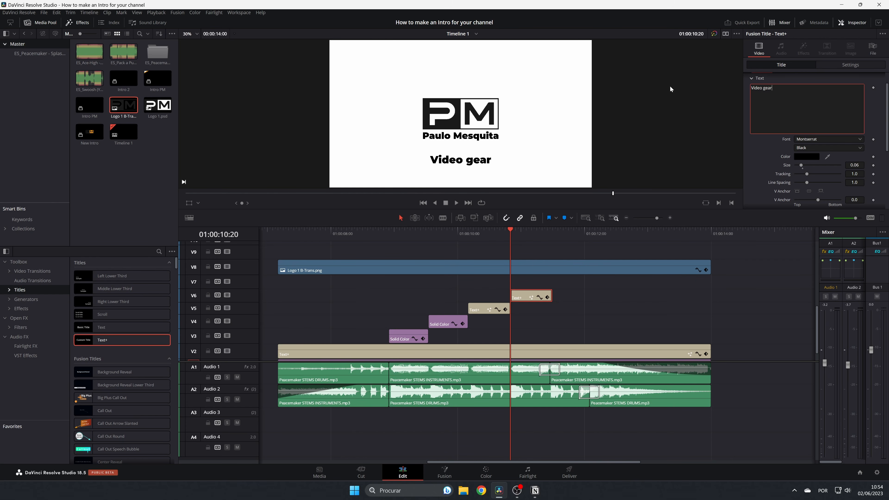
pyautogui.write(' rev')
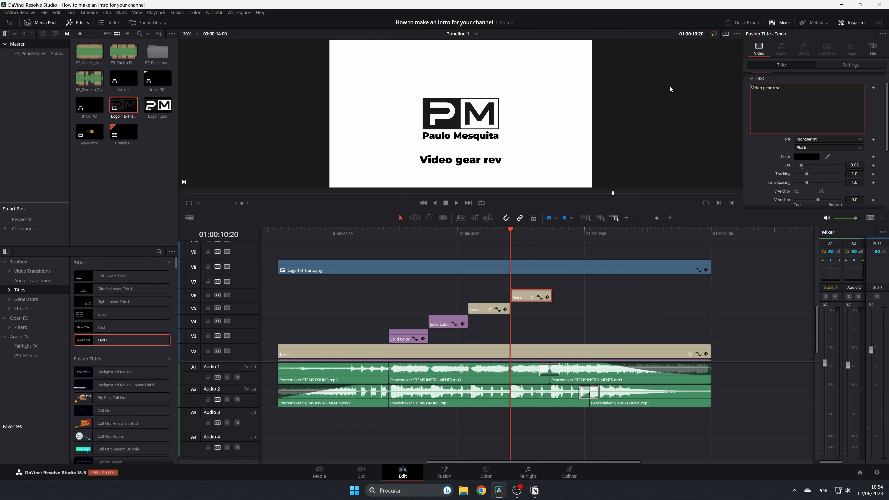
pyautogui.write('iewas')
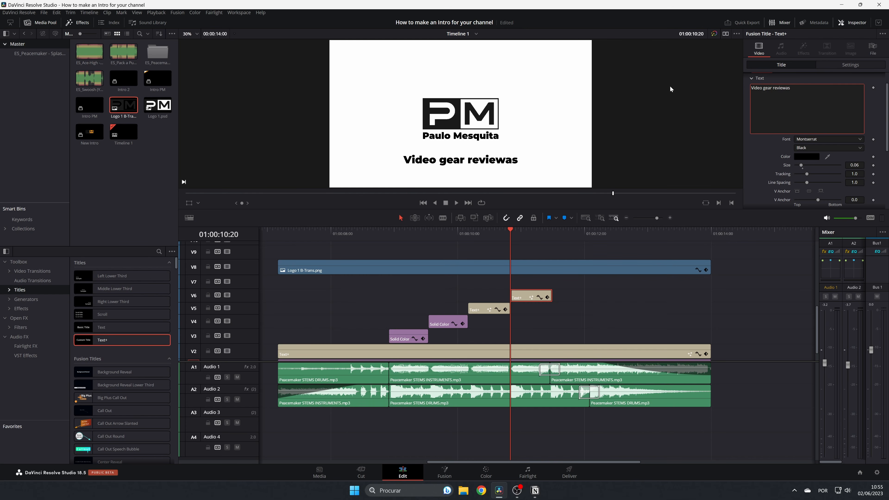
pyautogui.press('BackSpace')
pyautogui.press('BackSpace')
pyautogui.write('s')
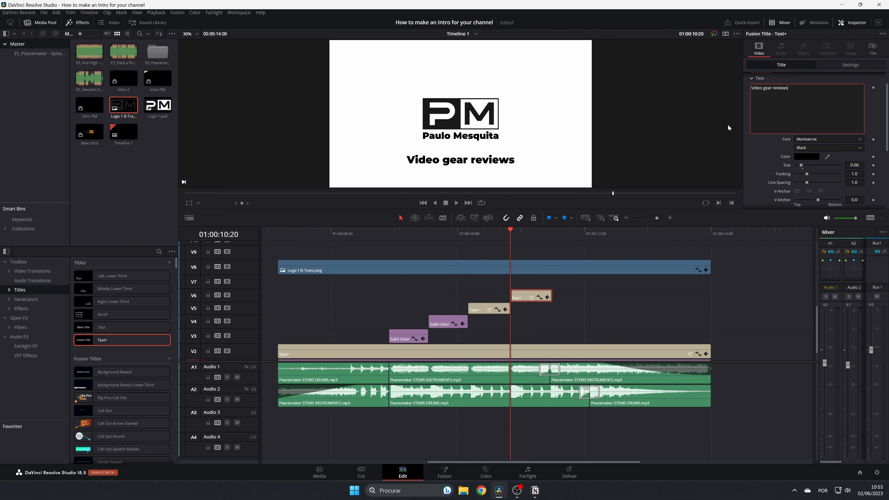
# Duplicate the V6 tagline onto V7 right after it and change the copy's text to "and mutch more...".
pyautogui.click(518, 282)
pyautogui.scroll(-1, 518, 282)
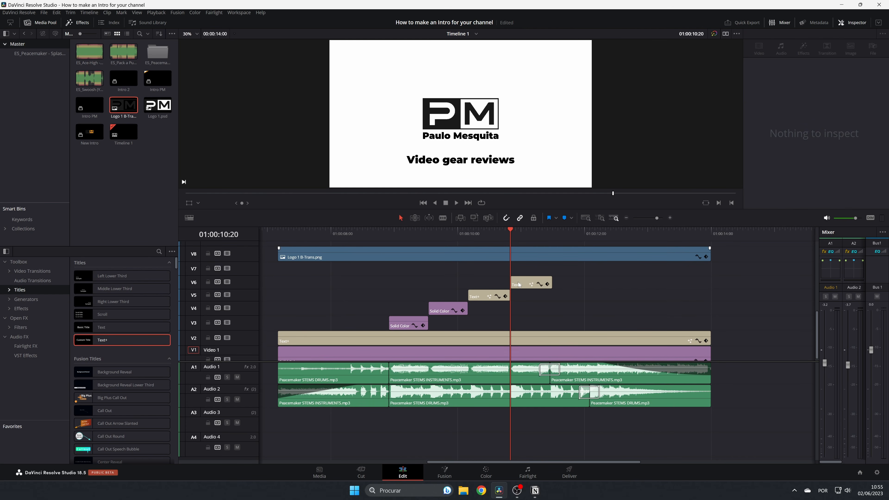
pyautogui.moveTo(522, 282); pyautogui.dragTo(563, 268)
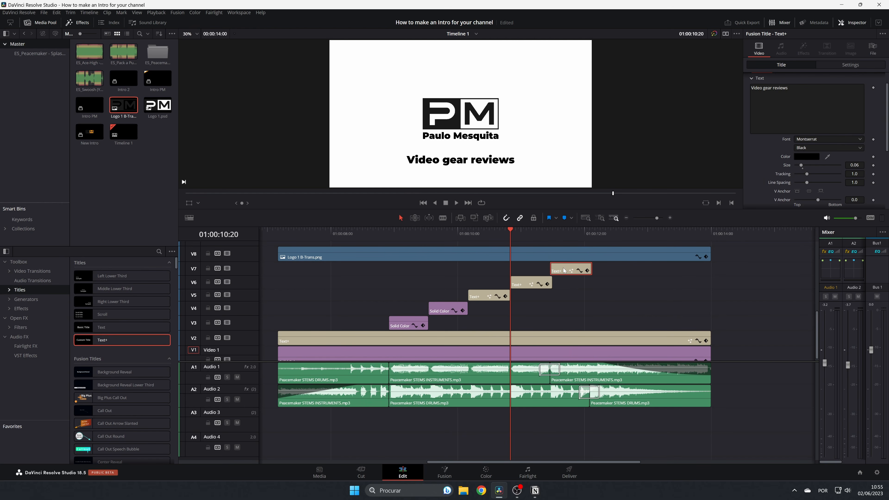
pyautogui.moveTo(796, 88); pyautogui.dragTo(715, 85)
pyautogui.write('and mutc')
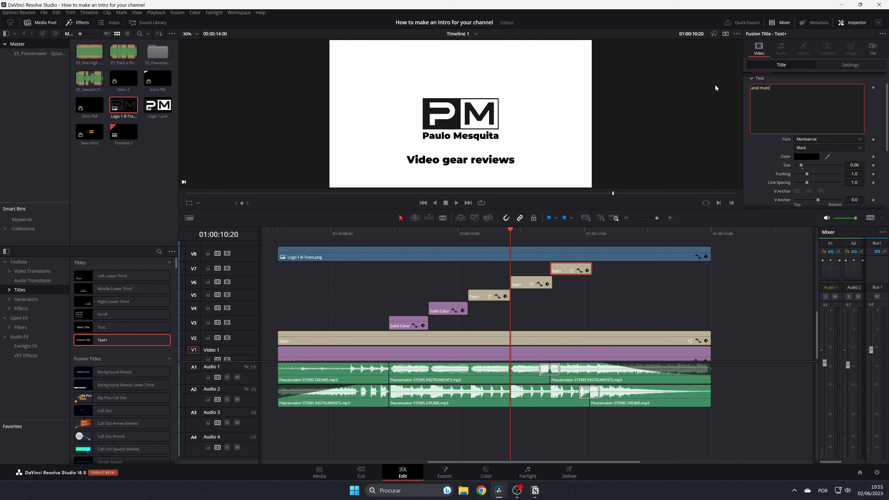
pyautogui.write('h more')
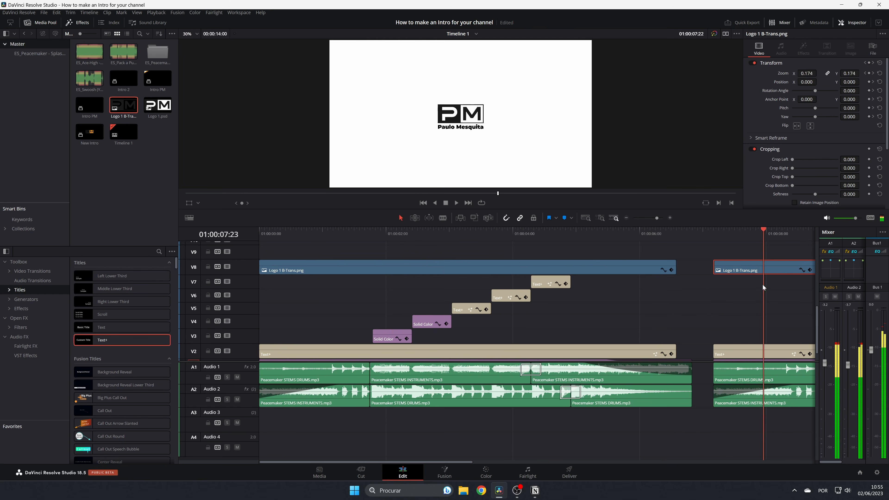
# Play the intro from its start and replay the last taglines to check their timing against the music.
pyautogui.moveTo(762, 284); pyautogui.dragTo(711, 285)
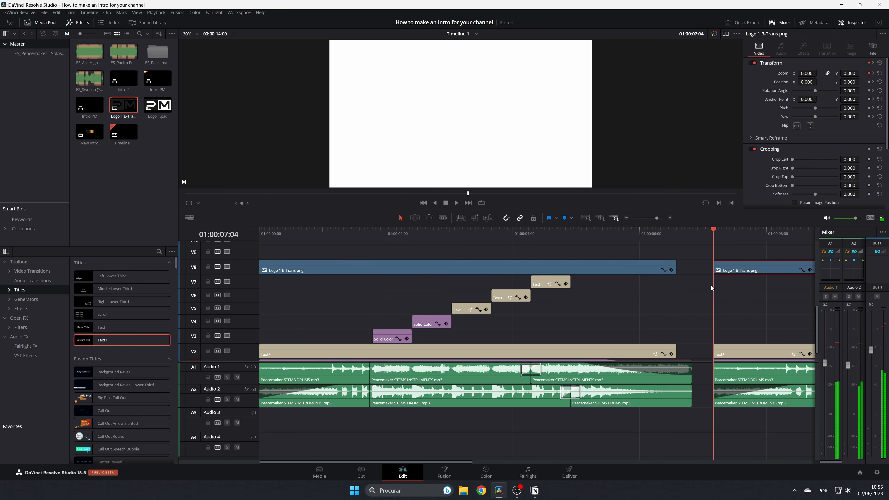
pyautogui.press('space')
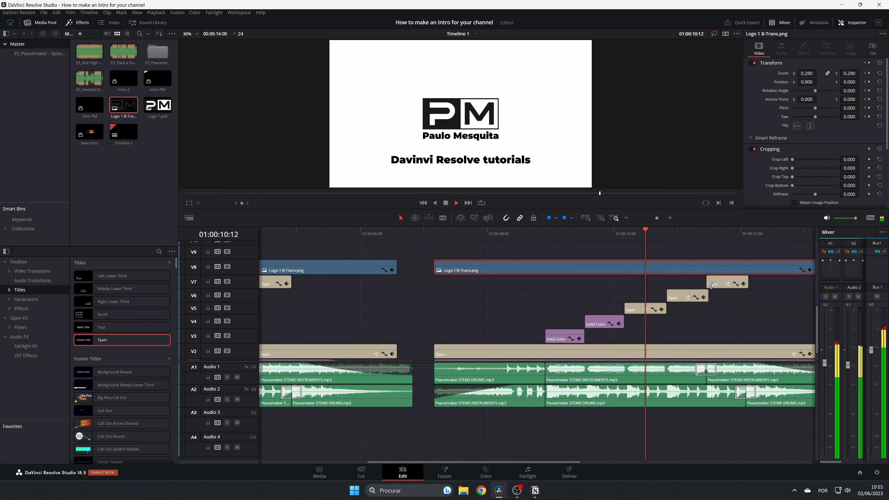
pyautogui.press('space')
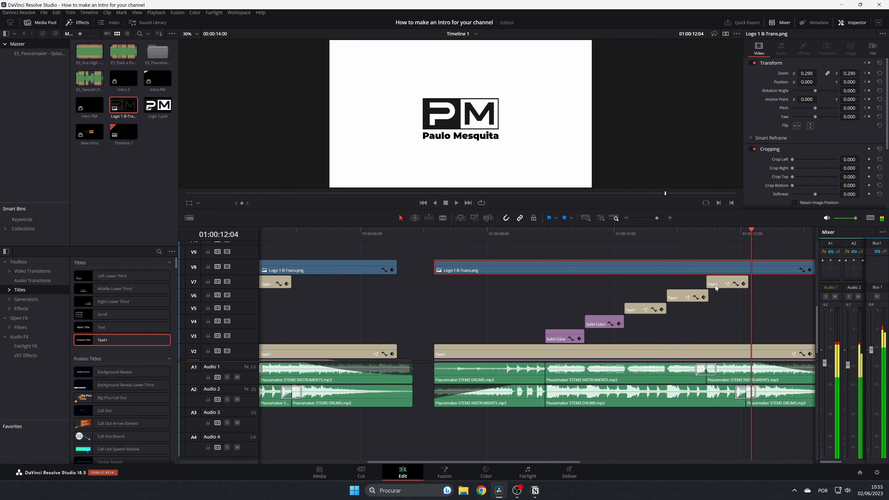
pyautogui.moveTo(684, 234); pyautogui.dragTo(676, 252)
pyautogui.press('space')
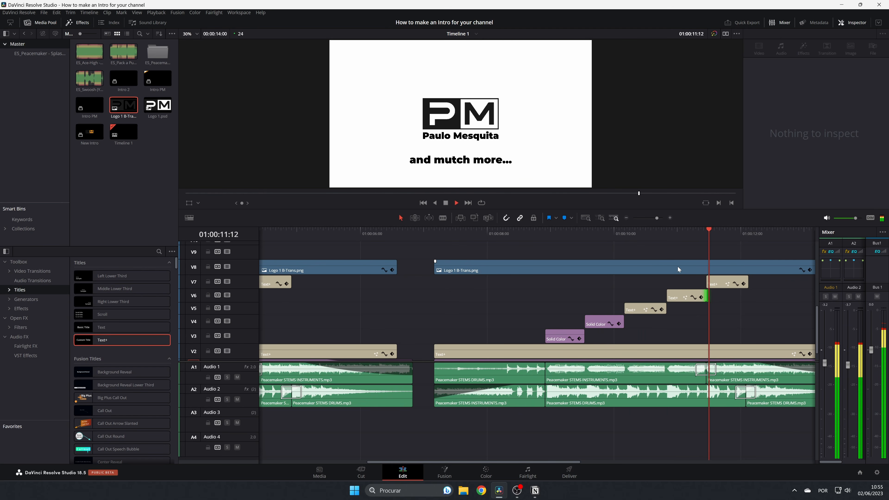
# Add transform keyframes to the V8 logo and the V2 name title at 01:00:12:06, just after the last tagline.
pyautogui.click(748, 235)
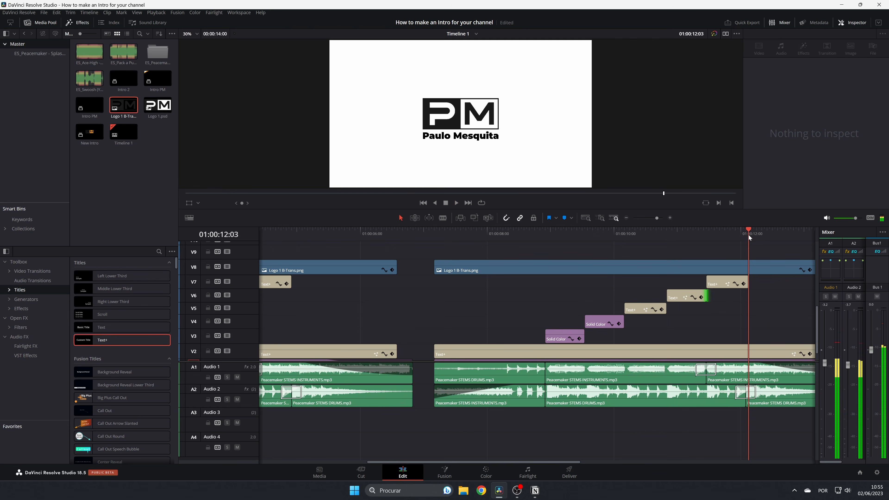
pyautogui.scroll(-1, 701, 340)
pyautogui.hscroll(6, 701, 339)
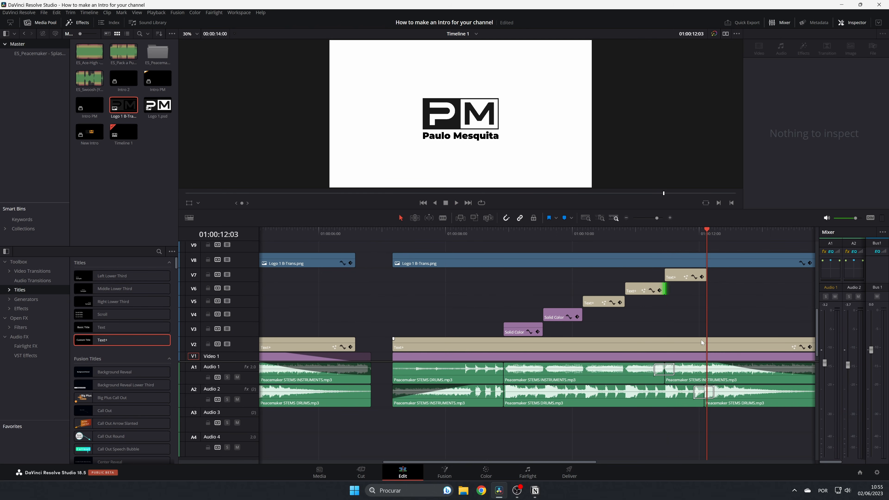
pyautogui.click(632, 233)
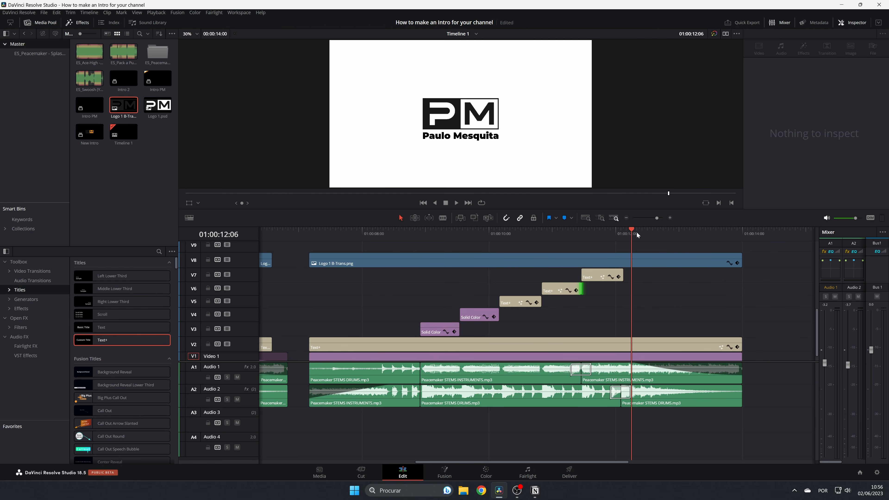
pyautogui.click(646, 261)
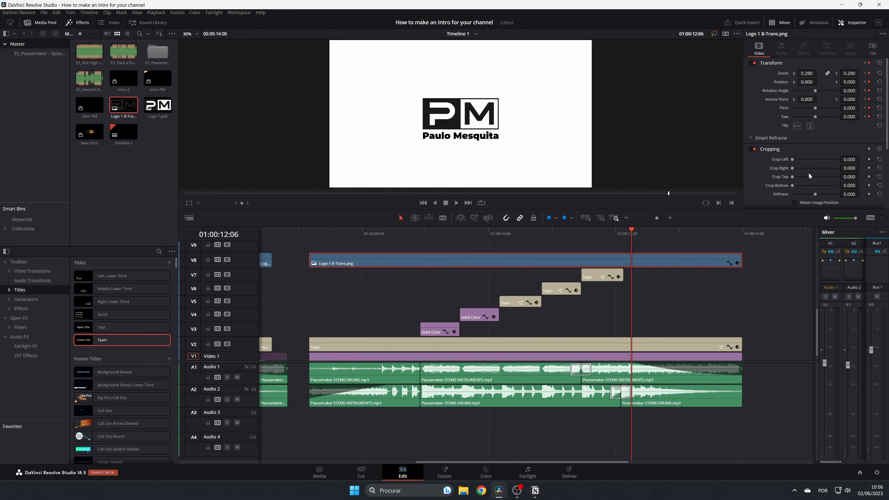
pyautogui.click(691, 346)
pyautogui.click(877, 66)
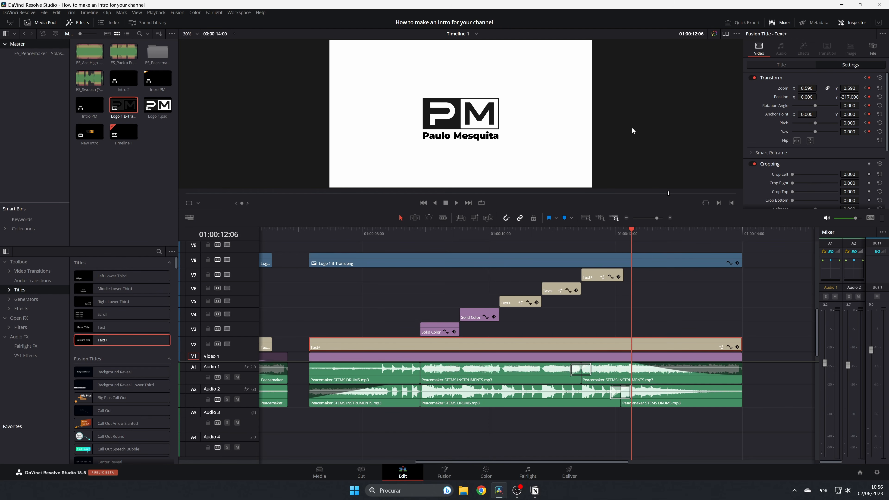
# Keyframe the V8 logo's zoom to 0 at the clip's end, 01:00:14:00.
pyautogui.moveTo(633, 230); pyautogui.dragTo(742, 230)
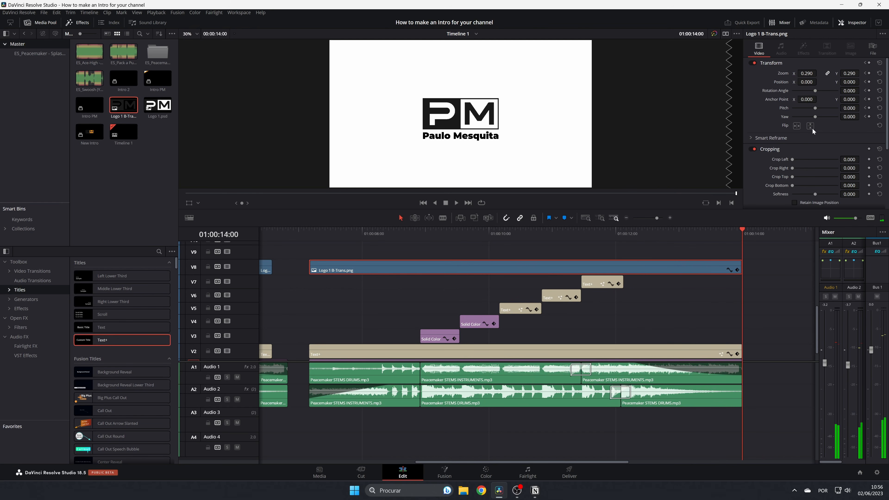
pyautogui.click(869, 73)
pyautogui.click(807, 73)
pyautogui.write('0')
pyautogui.press('Return')
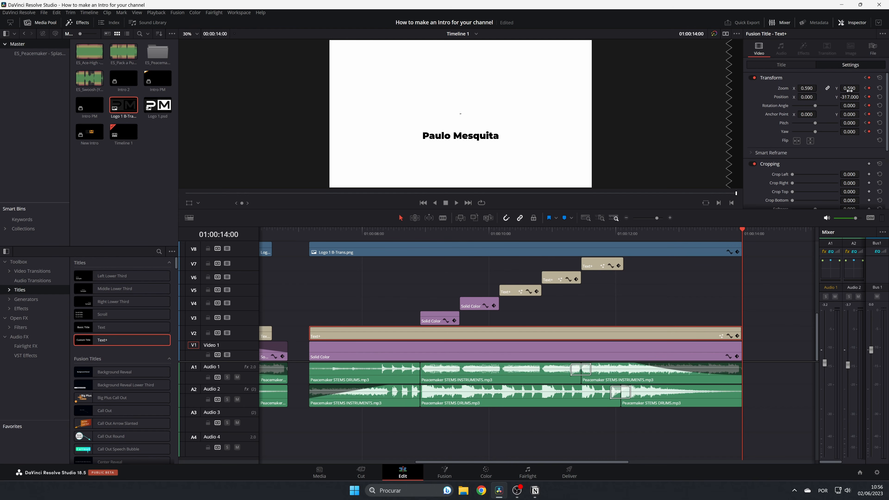
# Set the V2 name title's zoom and Y position to 0 at the end of the clip.
pyautogui.click(849, 88)
pyautogui.write('0')
pyautogui.doubleClick(851, 97)
pyautogui.write('0')
pyautogui.press('Return')
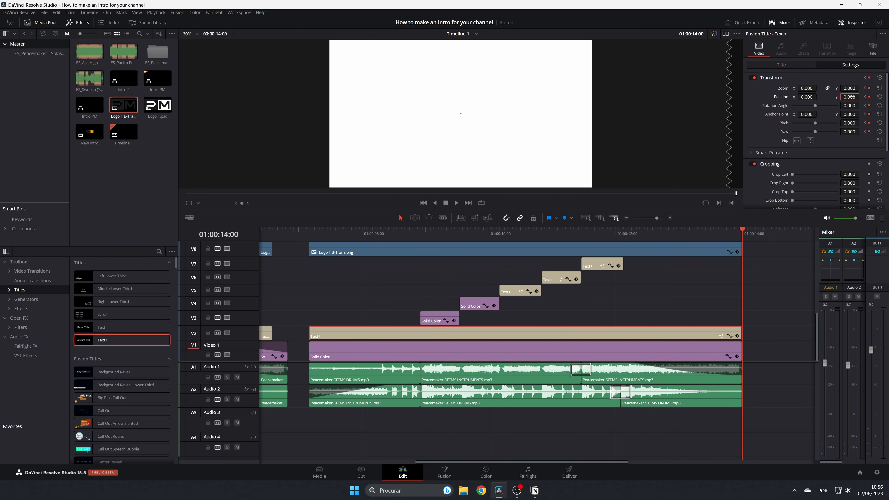
# Add a fade-out to the end of the V1 Solid Color background and play back the intro's ending.
pyautogui.press('space')
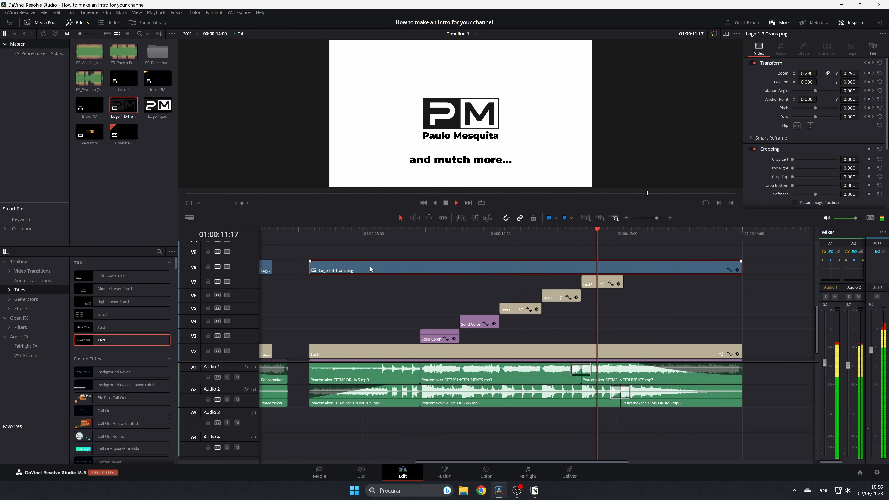
pyautogui.press('space')
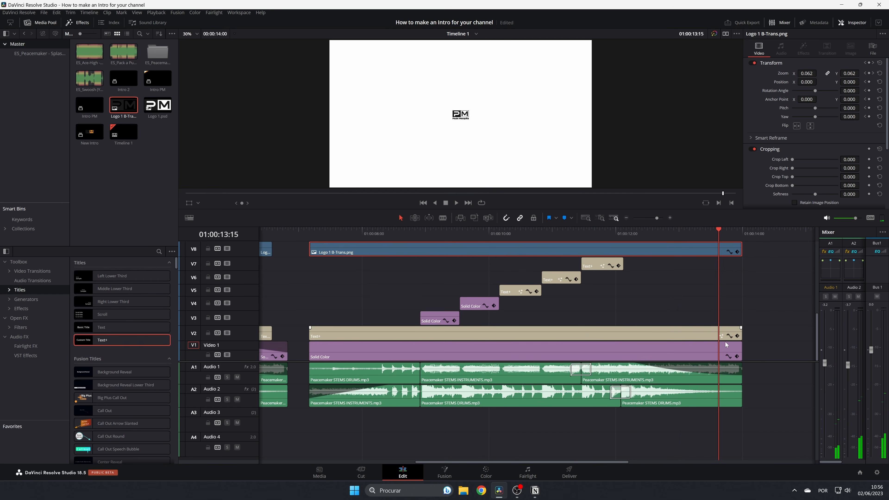
pyautogui.moveTo(741, 342); pyautogui.dragTo(697, 343)
pyautogui.moveTo(718, 229); pyautogui.dragTo(621, 238)
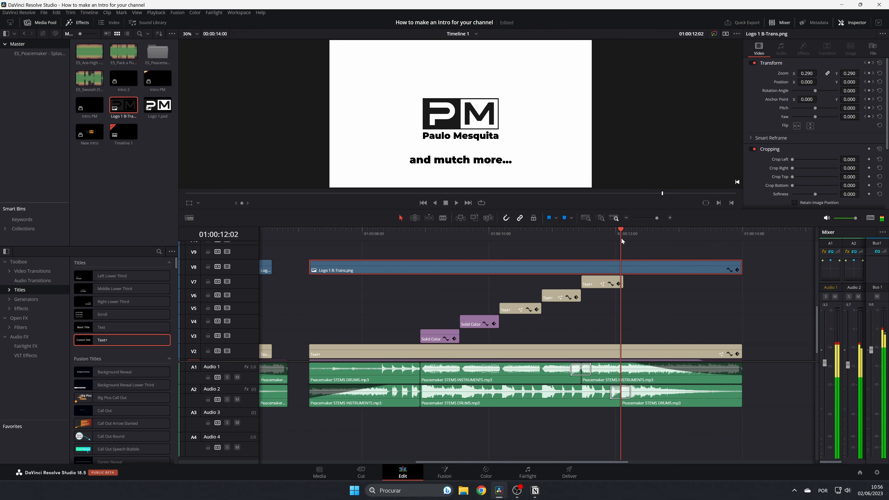
pyautogui.press('space')
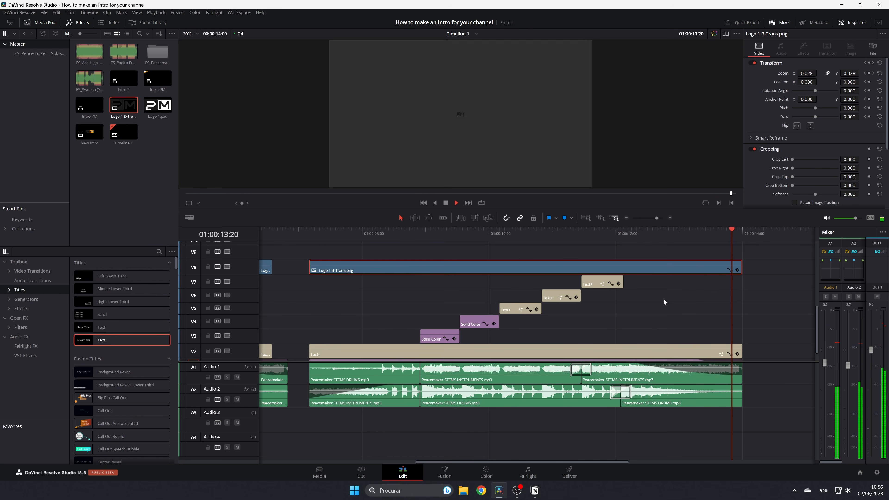